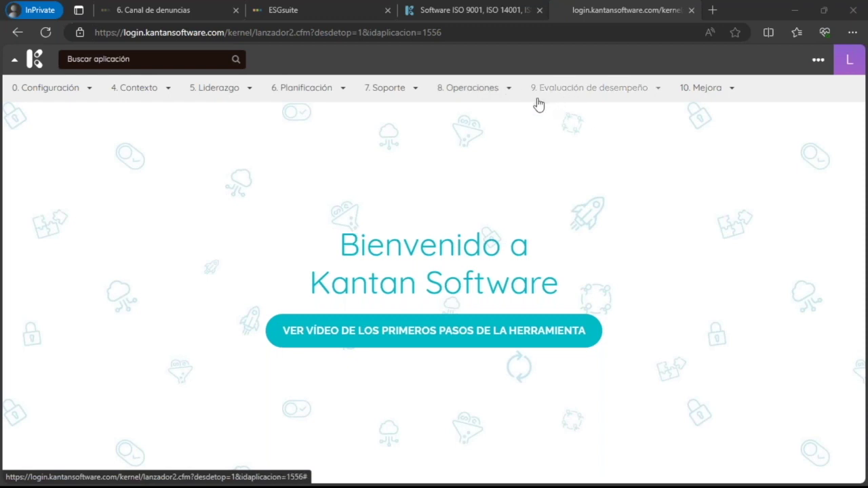
Find and open the Emergencias application, and start a new emergency record.
left_click(163, 61)
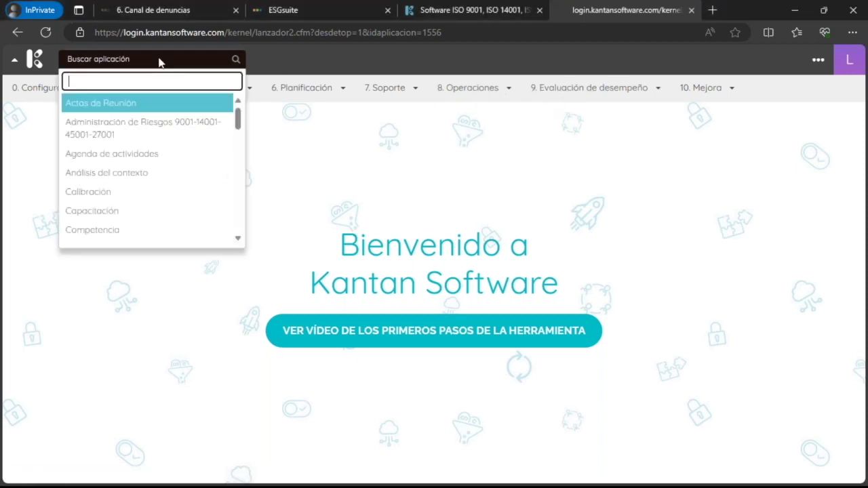
type("emo")
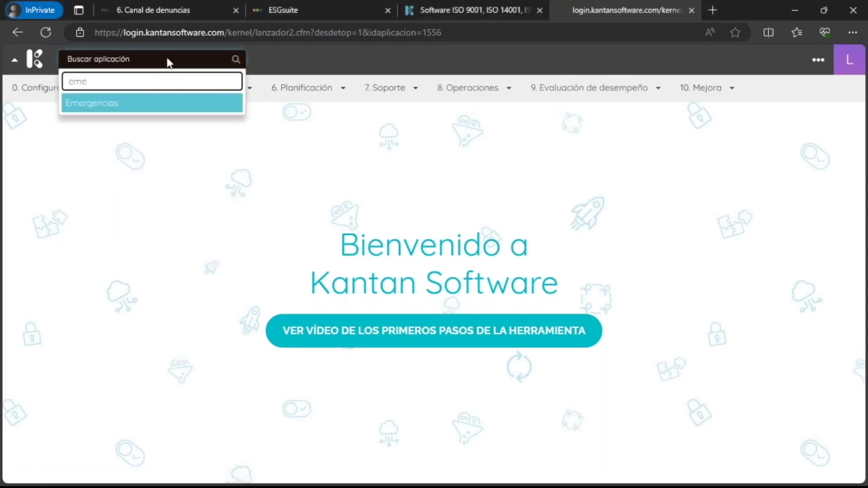
left_click(191, 99)
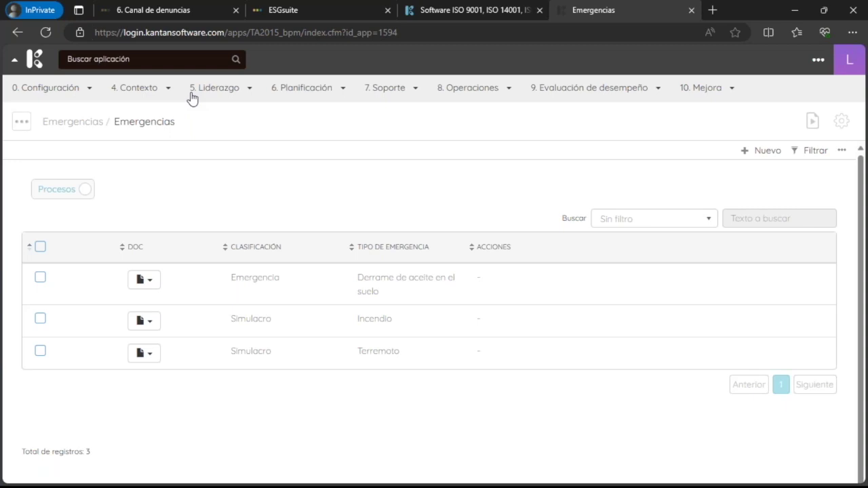
left_click(780, 285)
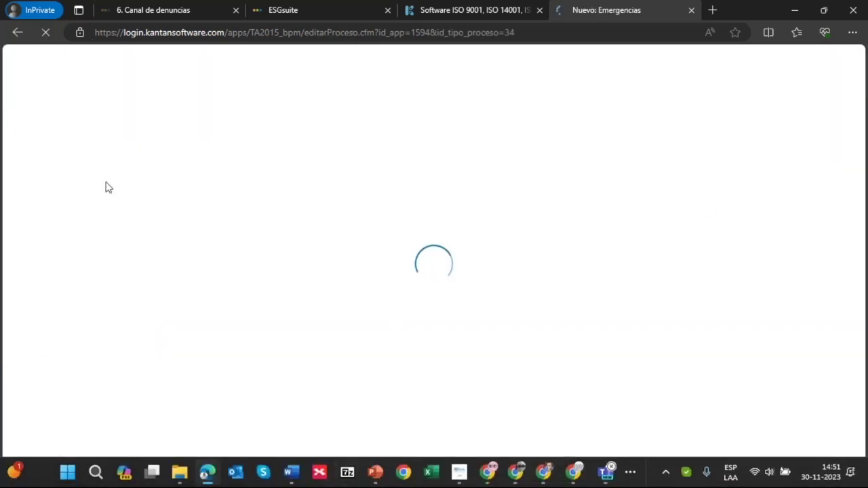
Set the new record's entity to Sede principal and its classification to Simulacro.
left_click(227, 188)
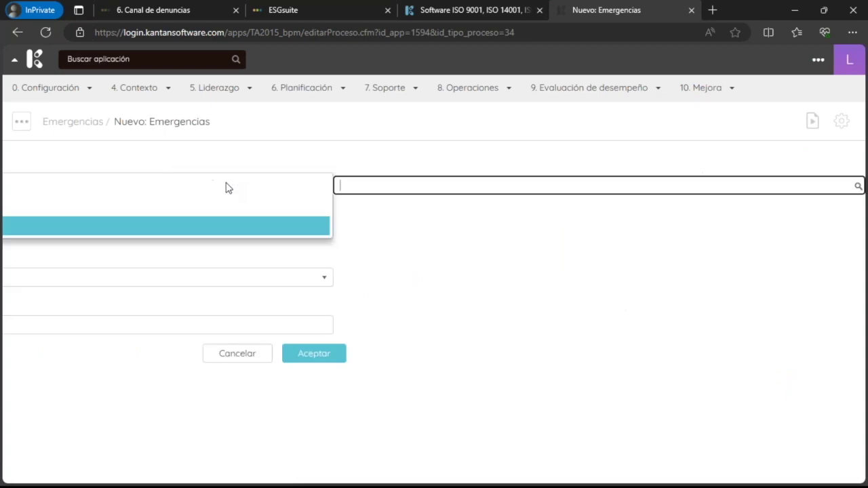
left_click(219, 222)
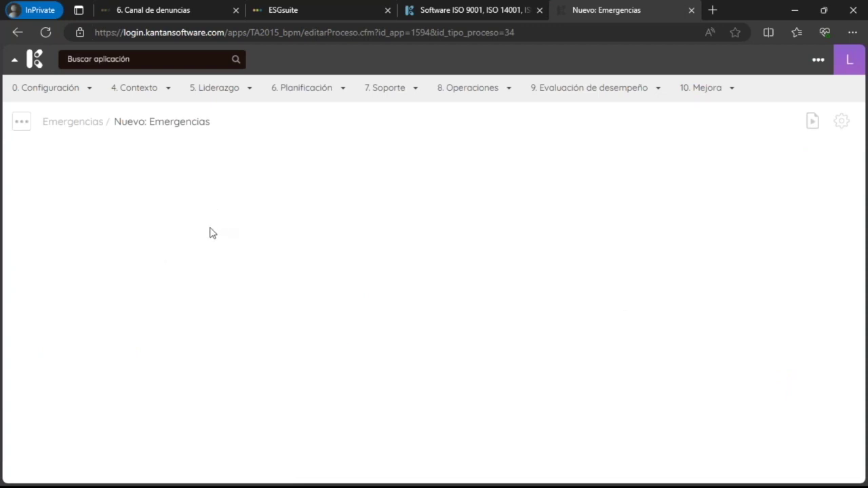
left_click(213, 234)
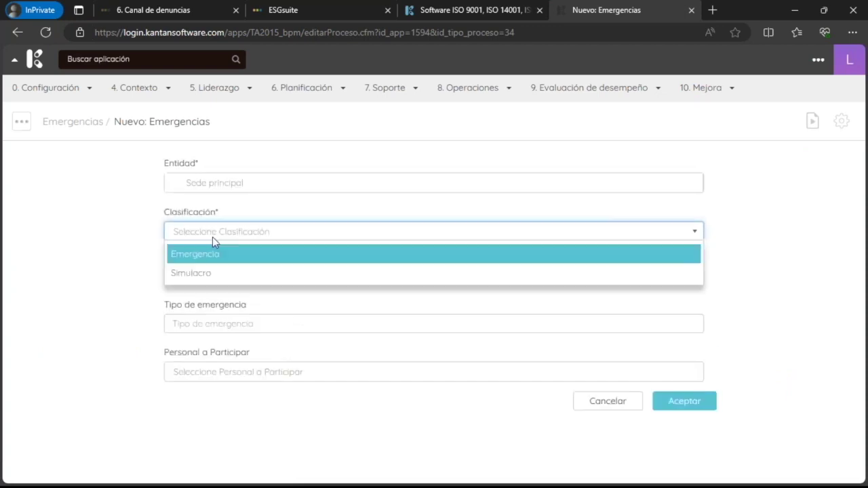
left_click(230, 273)
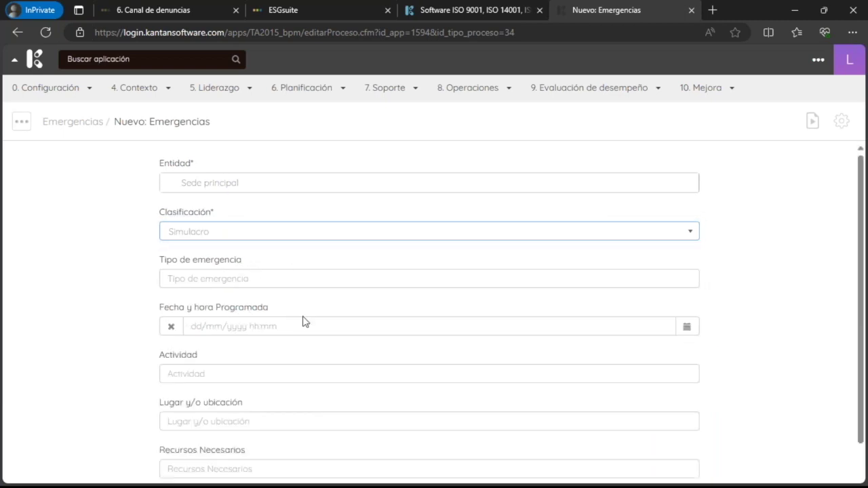
Enter "Incendio con lesionados con quemaduras de primer grado" as the type of emergency.
left_click(284, 278)
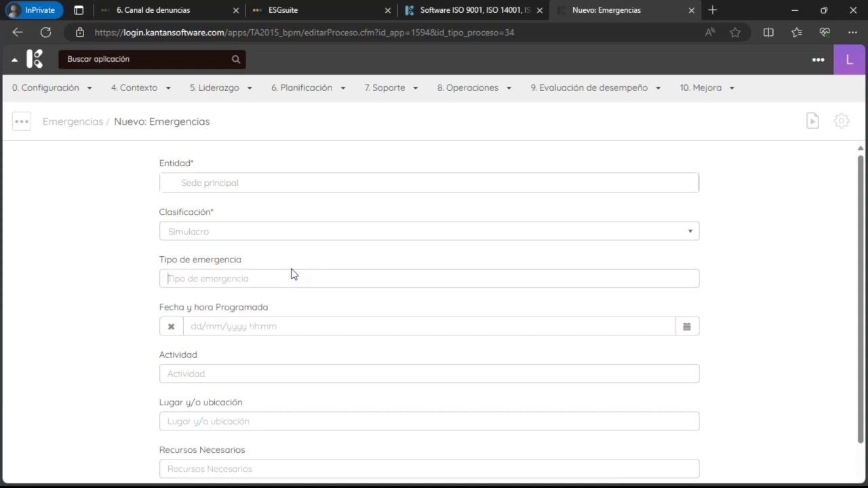
type("Incen")
type("dio")
type(" con lo")
type("sionado")
key("BackSpace")
type("ados con quemaduras de pr")
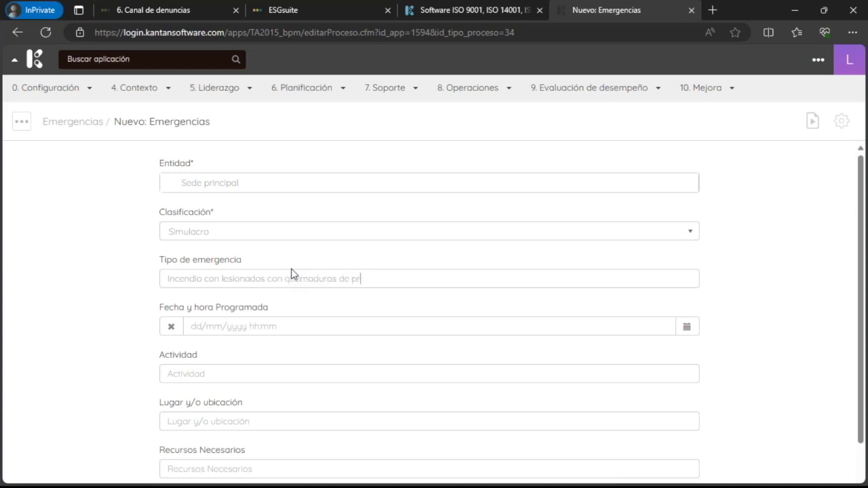
type("imer grado")
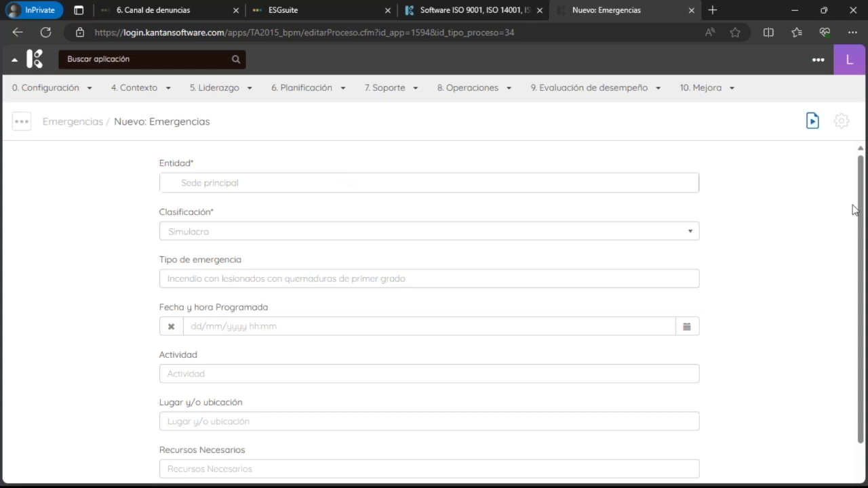
Schedule the drill for 07/12/2023 at 14:52.
left_click(692, 331)
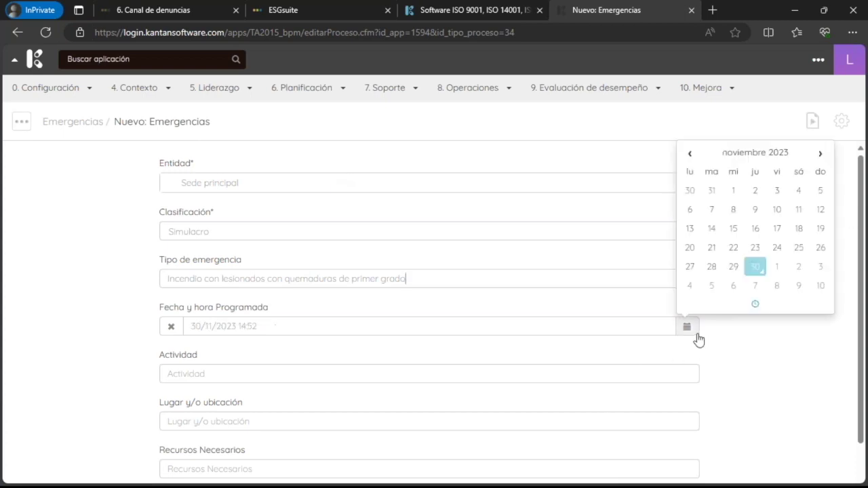
left_click(755, 286)
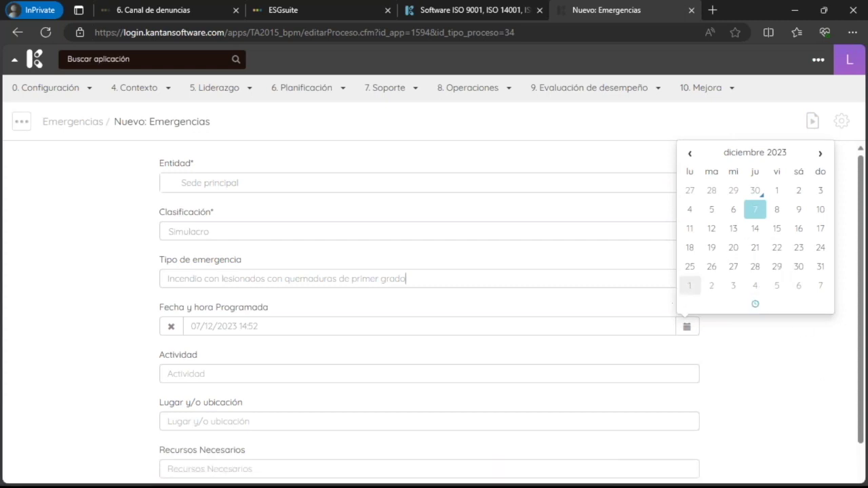
left_click(438, 331)
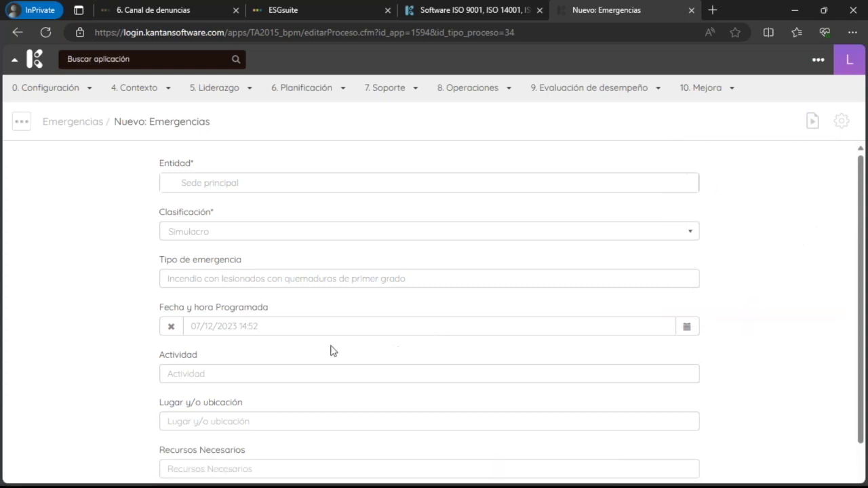
Enter the activity description "Simulara un incendio generalizad con un lusionado por cqída en diistinto nivel".
left_click(322, 369)
type("Simulara lun incendio generaz")
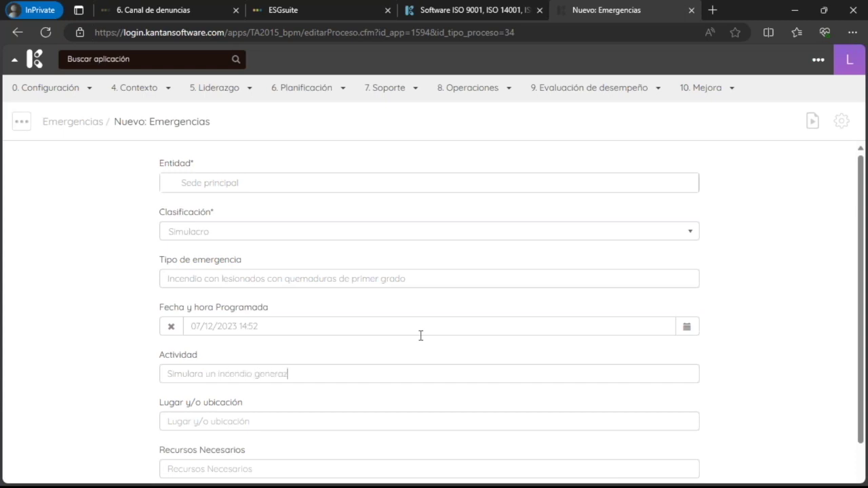
key("BackSpace")
type("lizad con un lusionado por")
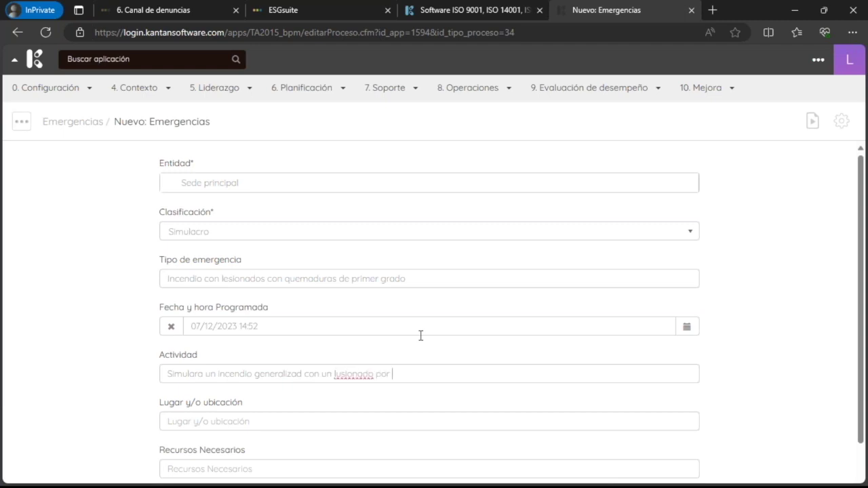
type(" cqo")
key("BackSpace")
key("BackSpace")
type("aida en el")
type(" m")
type(" di")
type("stinto ni")
type("vel")
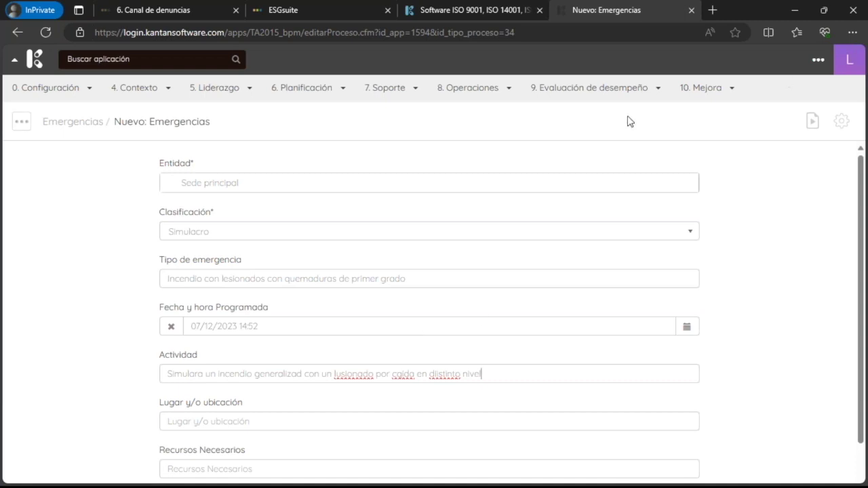
Replace the misspelled words in the activity description with the spelling suggestions "lesionado", "caída" and "distinta".
right_click(444, 373)
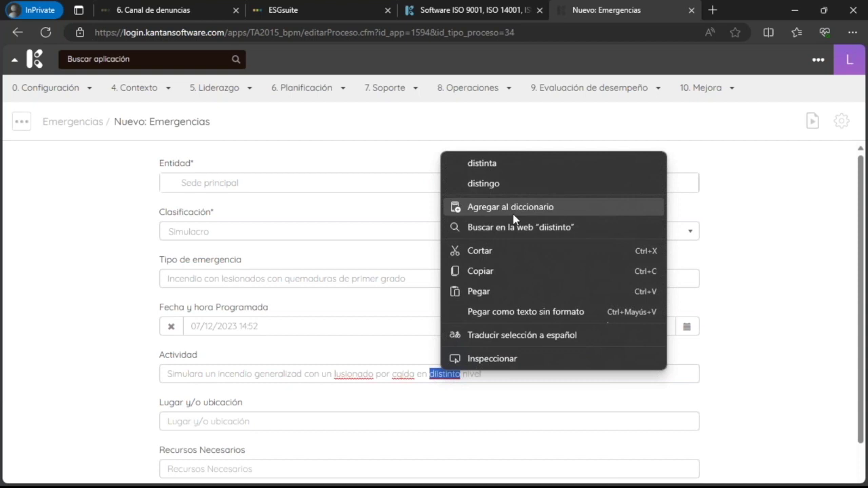
left_click(361, 374)
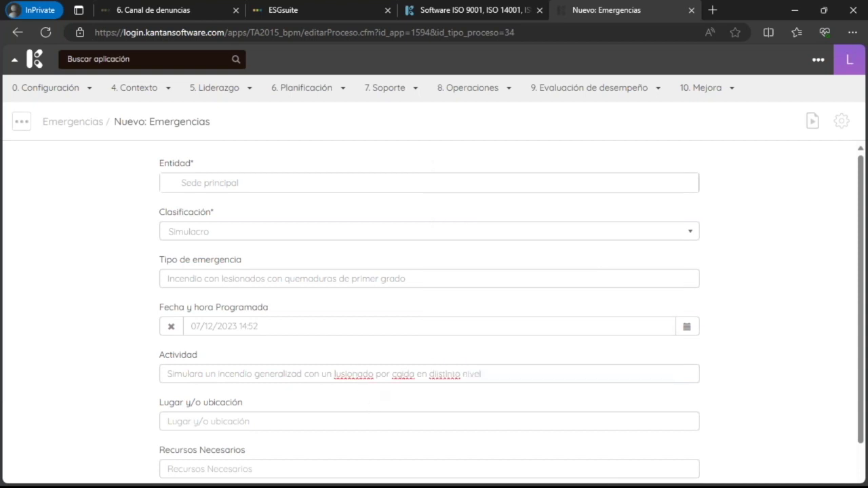
right_click(359, 375)
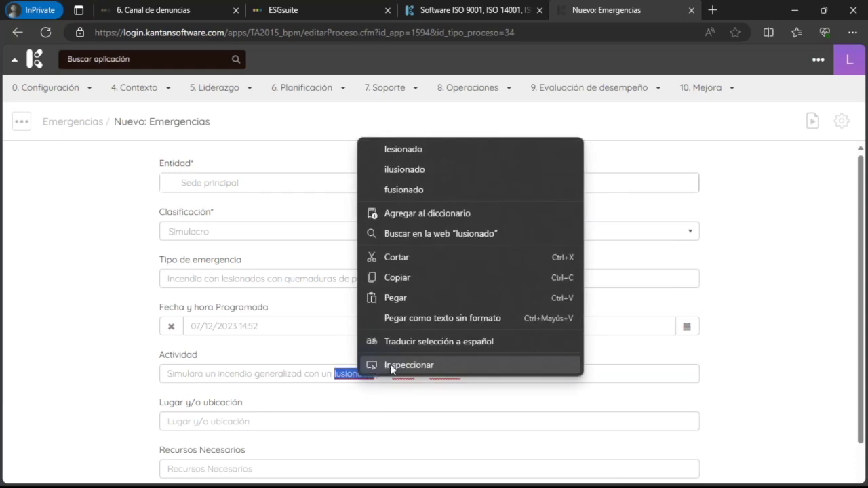
left_click(491, 155)
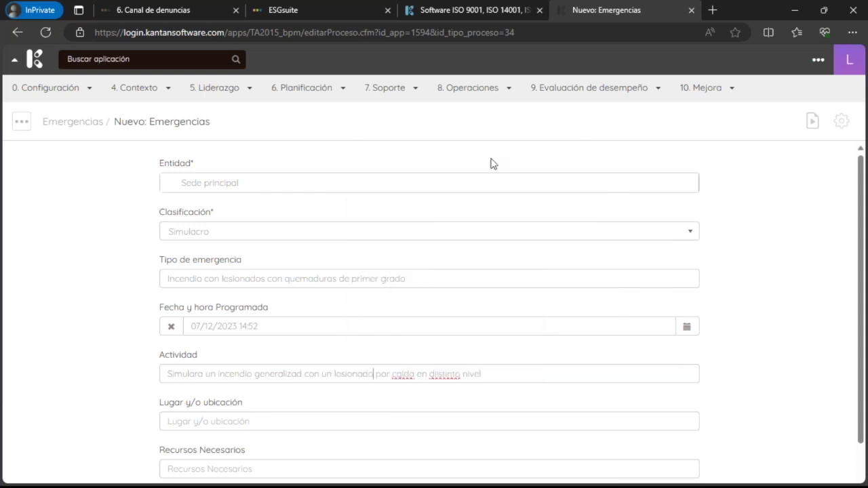
right_click(403, 374)
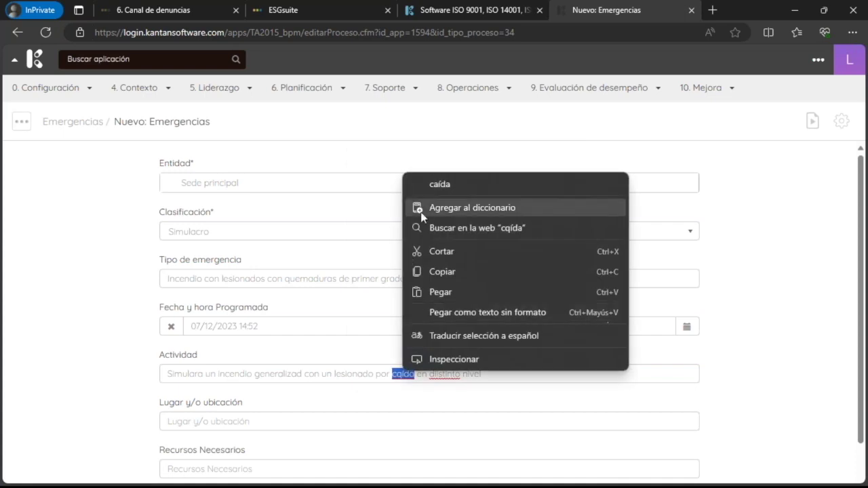
left_click(445, 181)
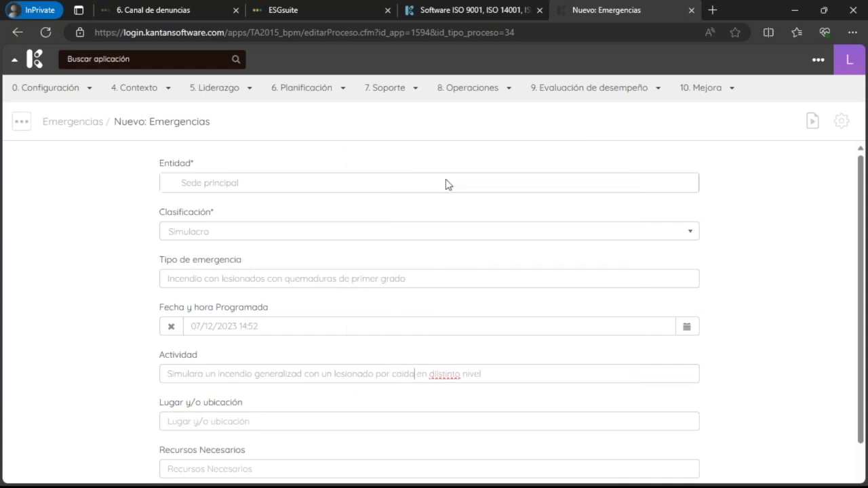
right_click(445, 374)
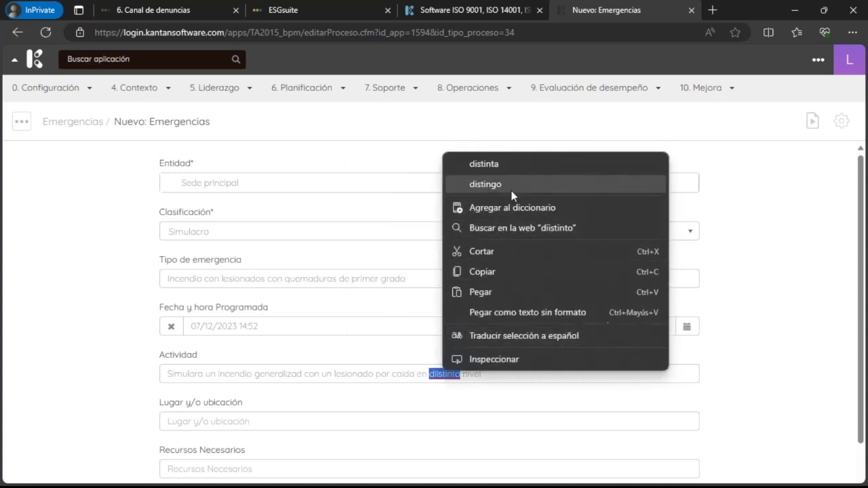
left_click(515, 166)
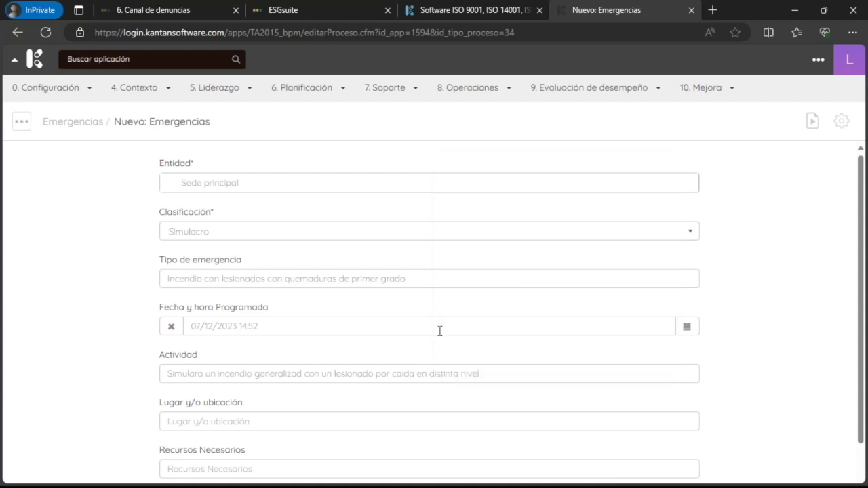
Enter "Providencia Santiago" as the drill's place or location.
left_click(370, 412)
scroll(399, 397, "down", 2)
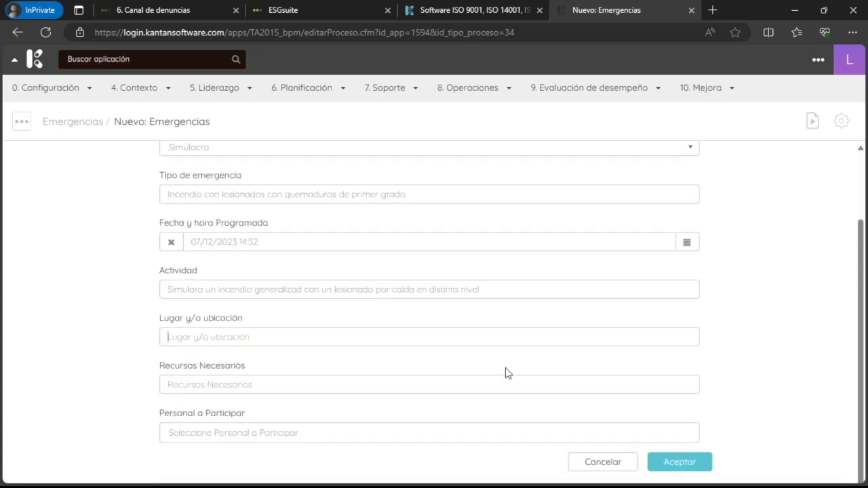
type("Sal")
key("BackSpace")
key("BackSpace")
key("BackSpace")
type("PRpo")
key("BackSpace")
key("BackSpace")
type("oviden c l")
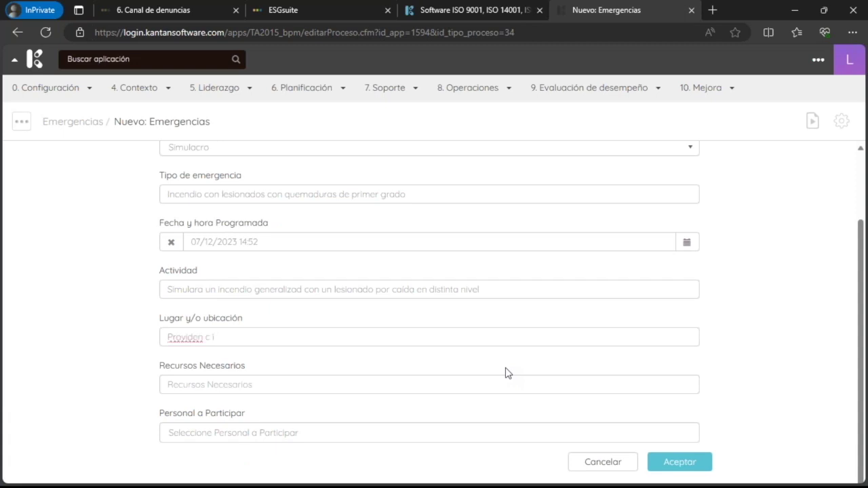
type("cia Santiago")
Enter "HH, Financieros y humanos" as the necessary resources, with its spelling corrected, and save the emergency record.
left_click(227, 388)
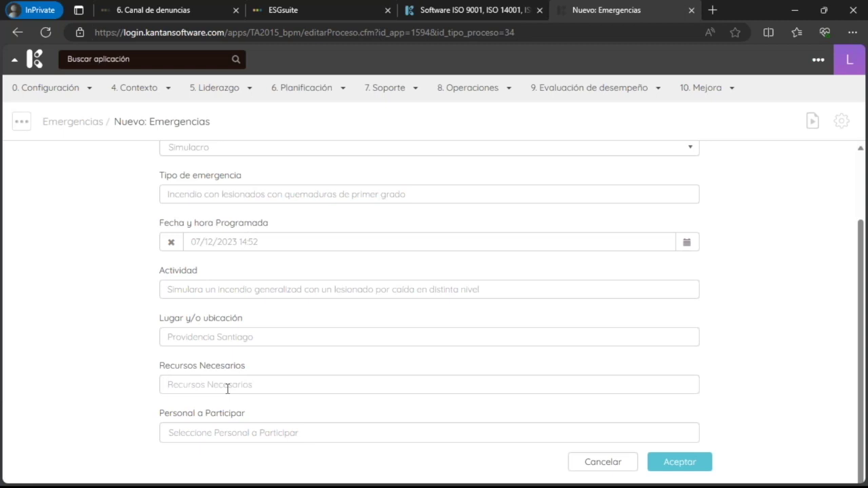
type("HH, Fonancierons")
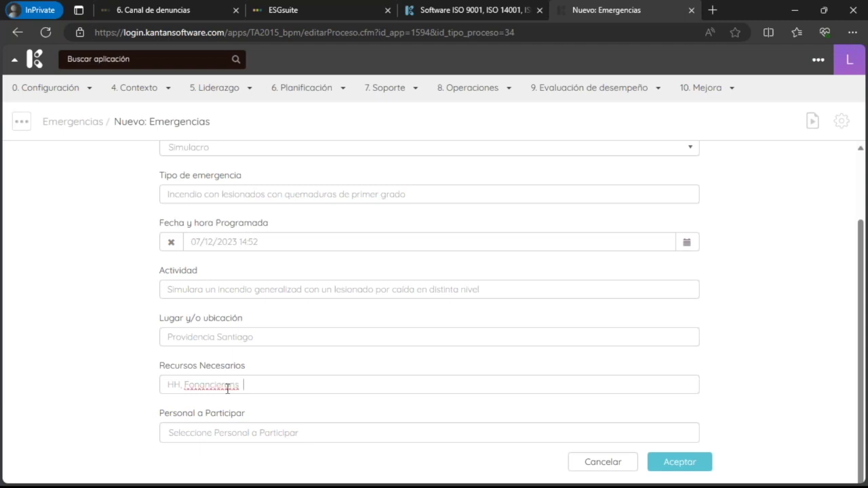
key("BackSpace")
type("y humanas")
right_click(220, 385)
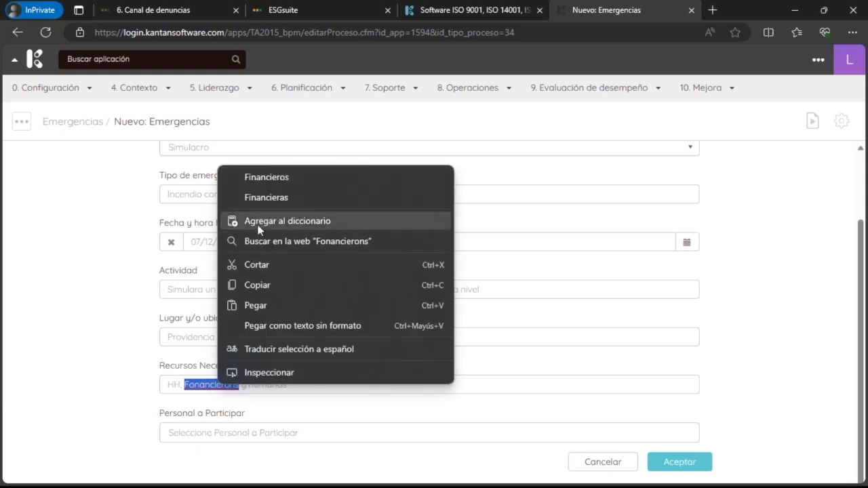
left_click(284, 179)
left_click(686, 459)
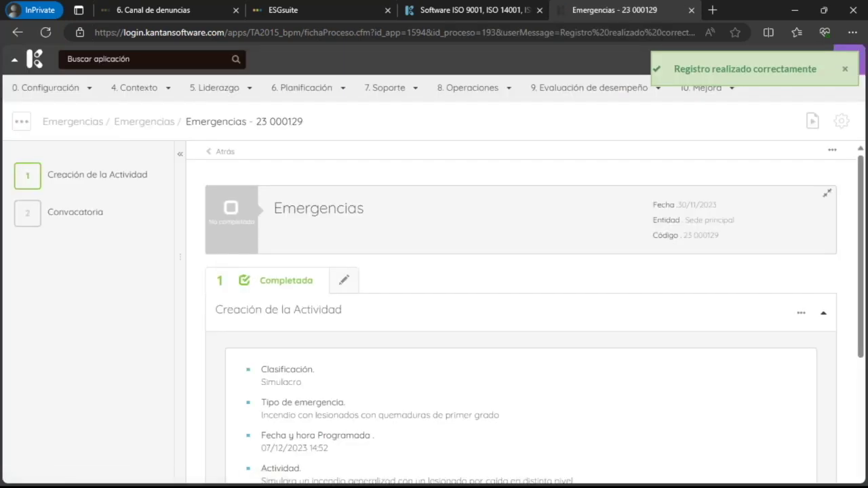
Go to the record's Convocatoria stage and preview the content of the Citación a simulacro message, closing the preview when done.
mouse_move(41, 206)
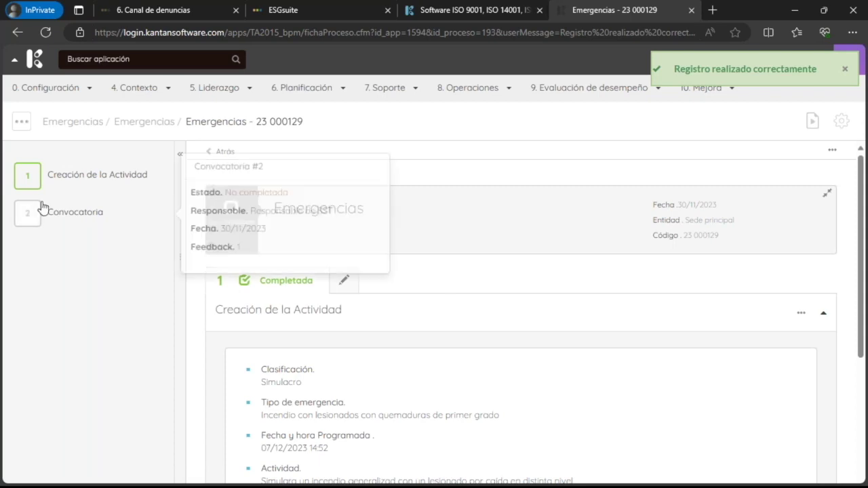
left_click(136, 217)
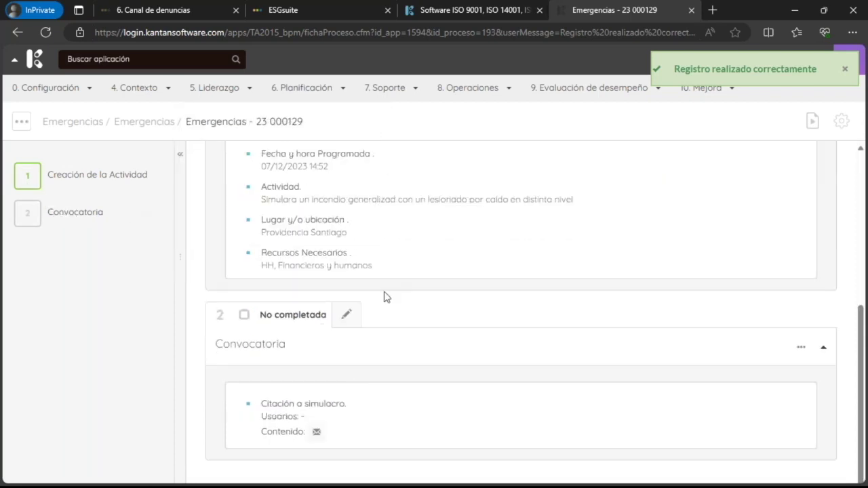
left_click(316, 432)
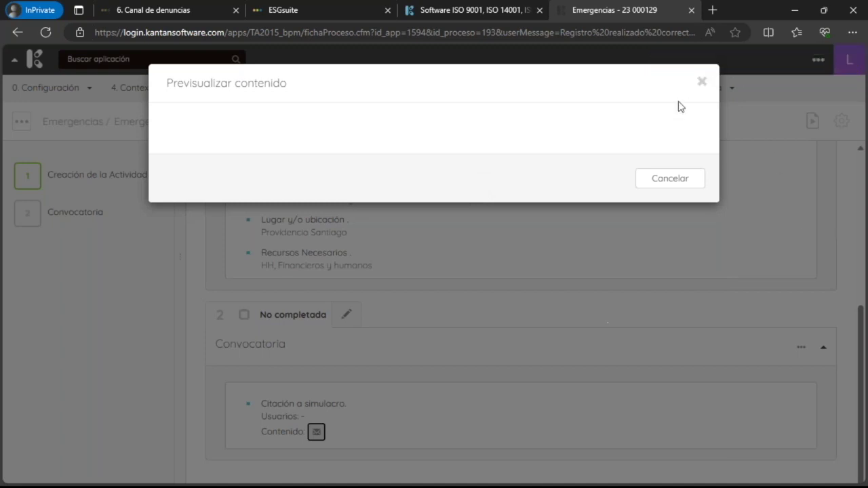
left_click(700, 83)
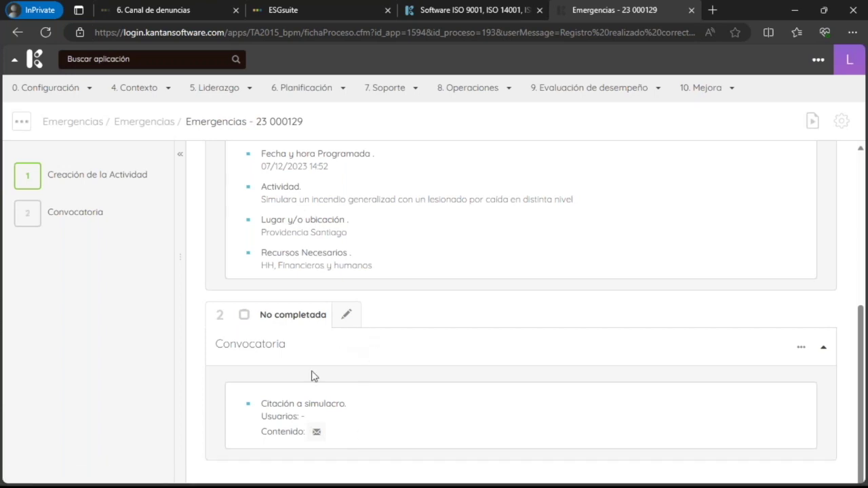
Open the Convocatoria stage for editing and assign the listed person as its Usuario under the Responsable de SST position.
left_click(346, 315)
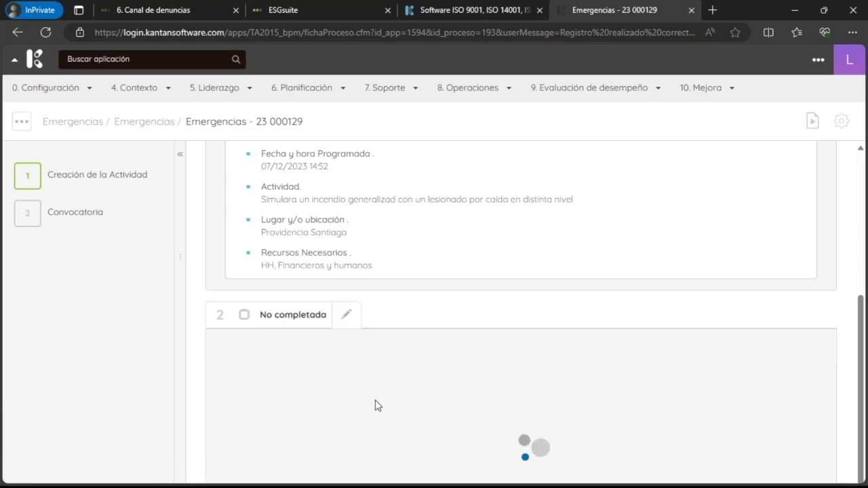
scroll(385, 400, "down", 3)
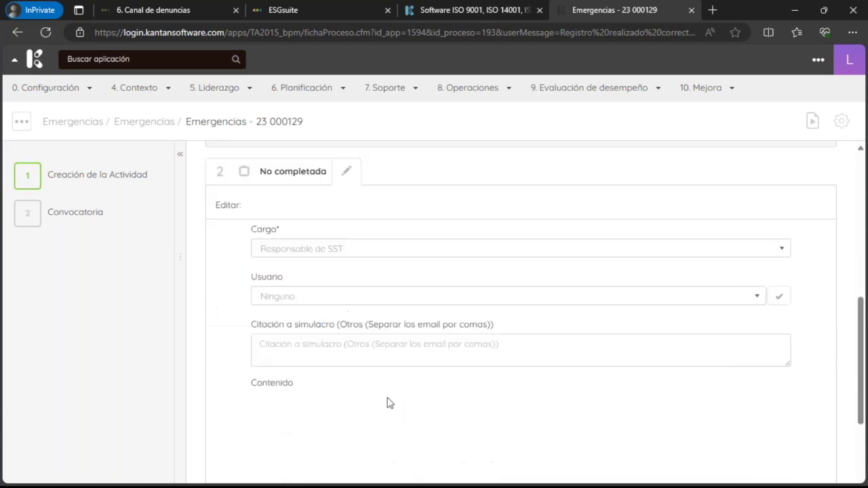
left_click(320, 218)
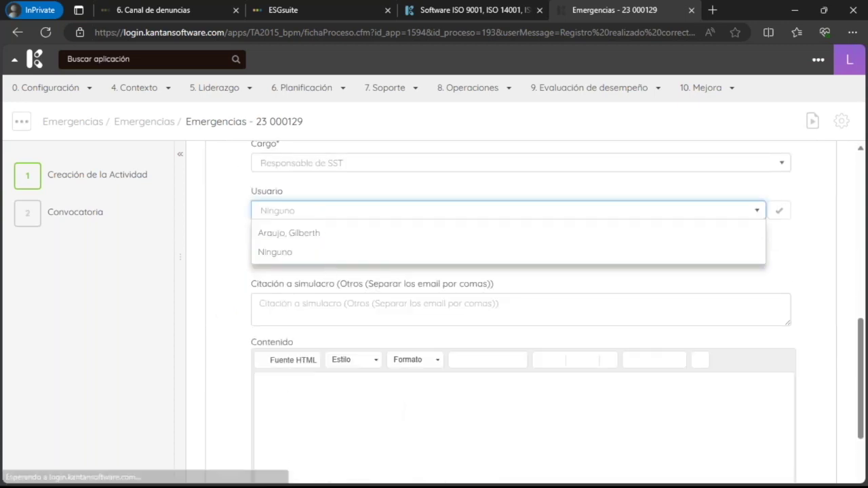
left_click(330, 236)
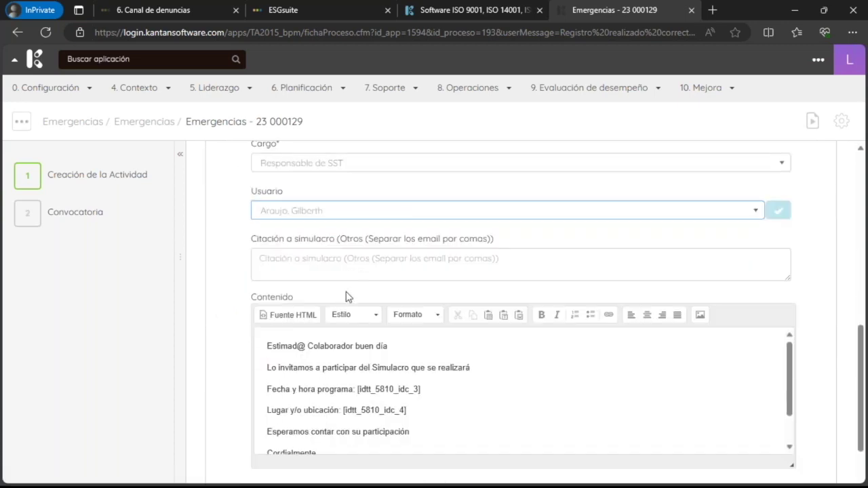
scroll(366, 296, "up", 3)
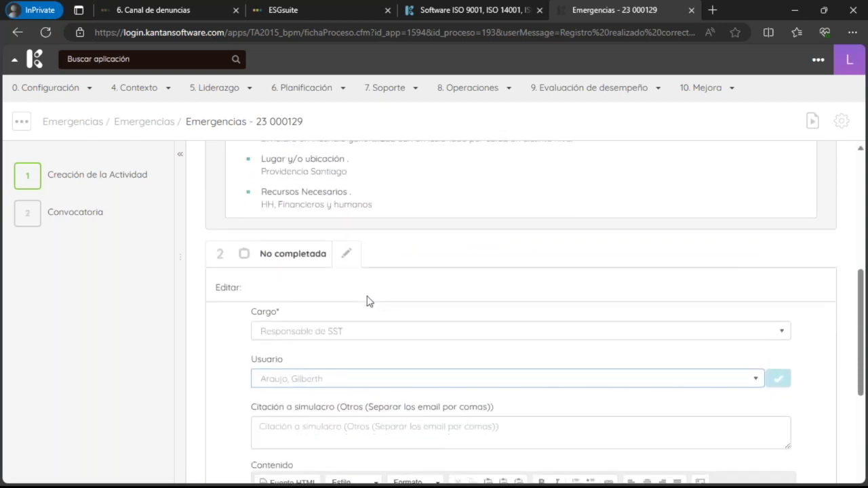
scroll(366, 296, "down", 1)
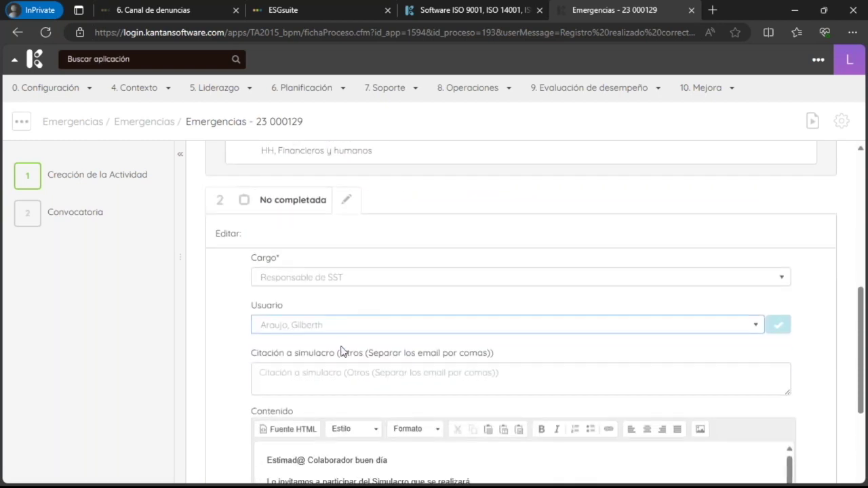
Enter "Cita al simulacro dl e 3 t" in the Citación a simulacro (Otros) field of the Convocatoria stage.
left_click(345, 368)
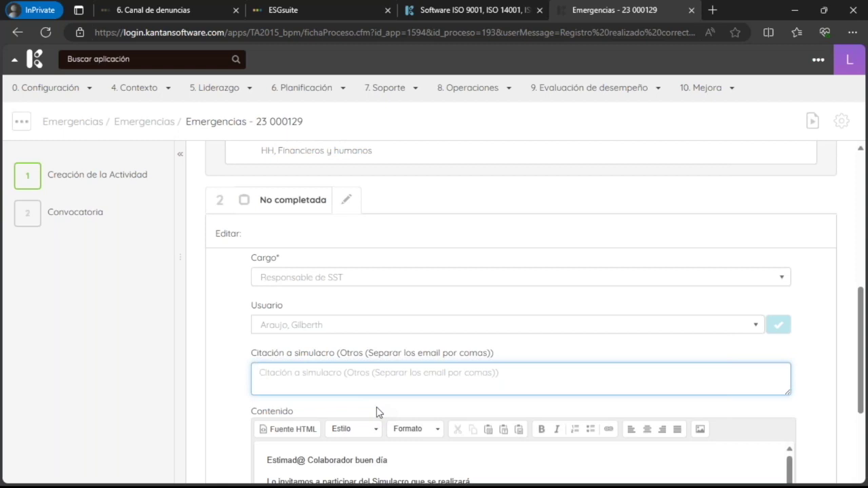
type("Cita a")
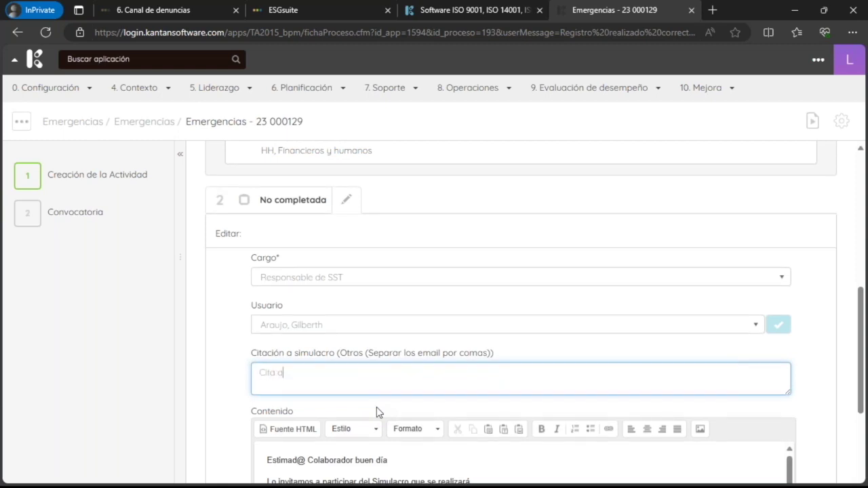
type("l simu")
type("lar")
type("ro dl e ")
type("3 t")
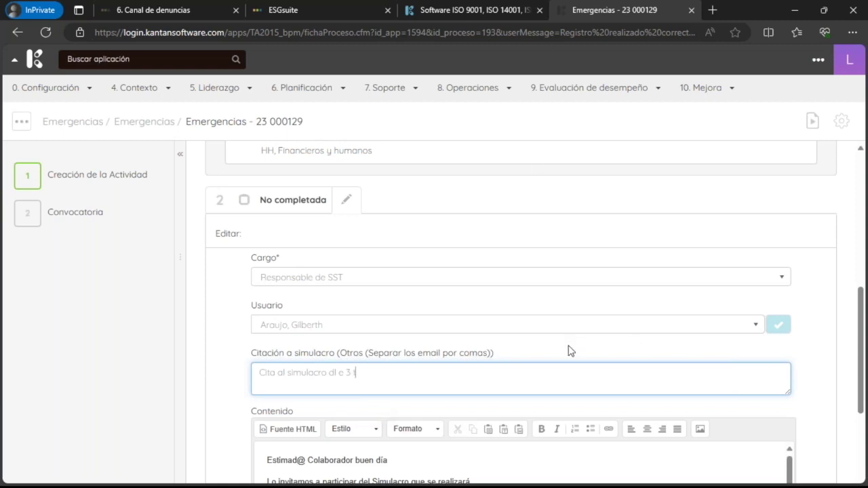
Enable ¿Enviar un e-mail? and complete the Convocatoria stage, agreeing to send the notice e-mail for the following action.
scroll(568, 351, "down", 4)
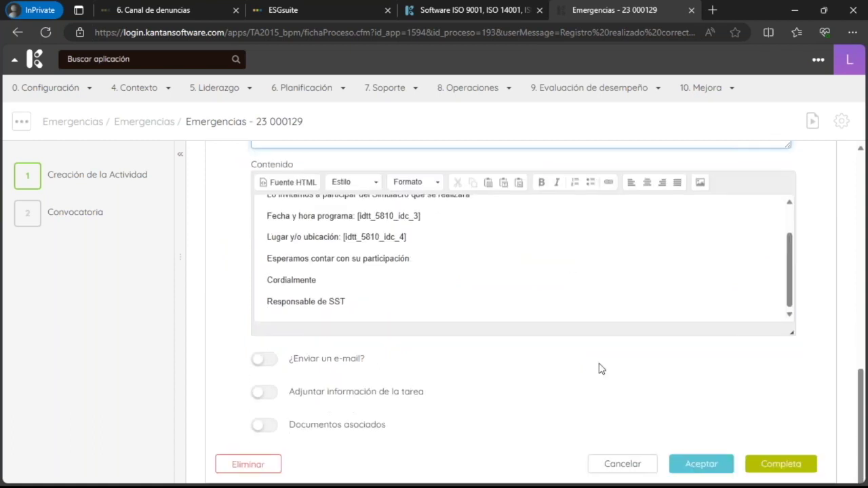
scroll(599, 368, "down", 1)
left_click(263, 324)
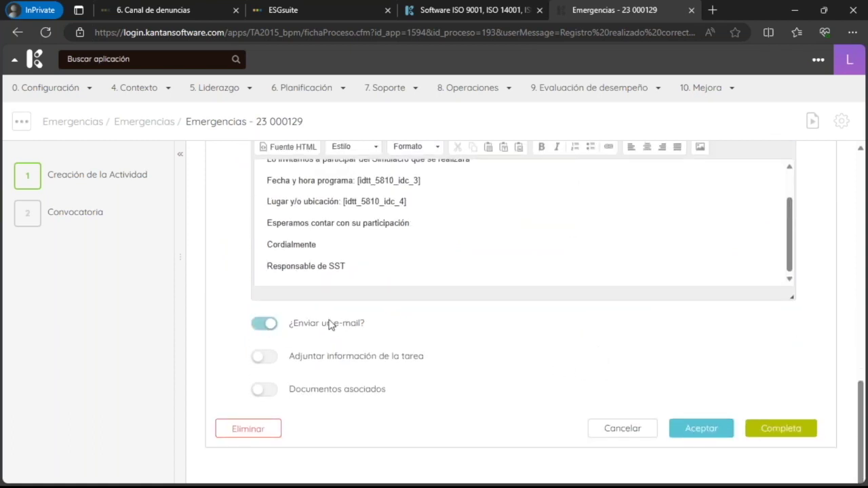
left_click(788, 423)
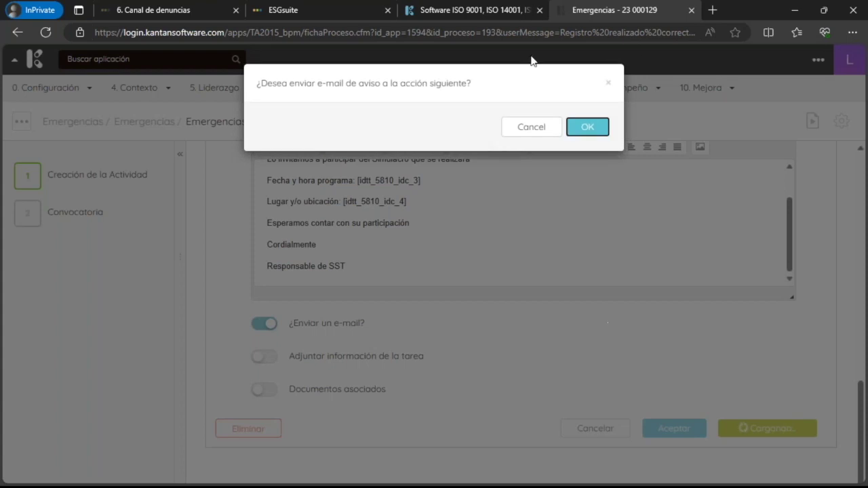
left_click(587, 128)
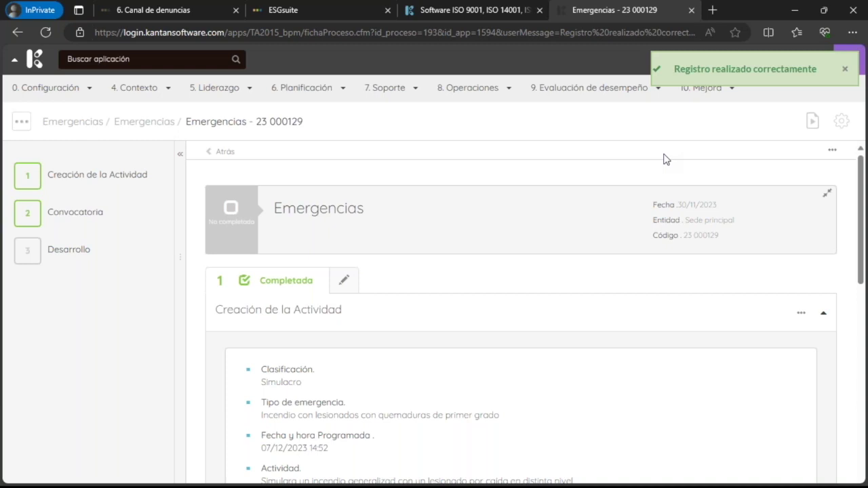
Go to the record's Desarrollo stage and open it for editing.
left_click(68, 250)
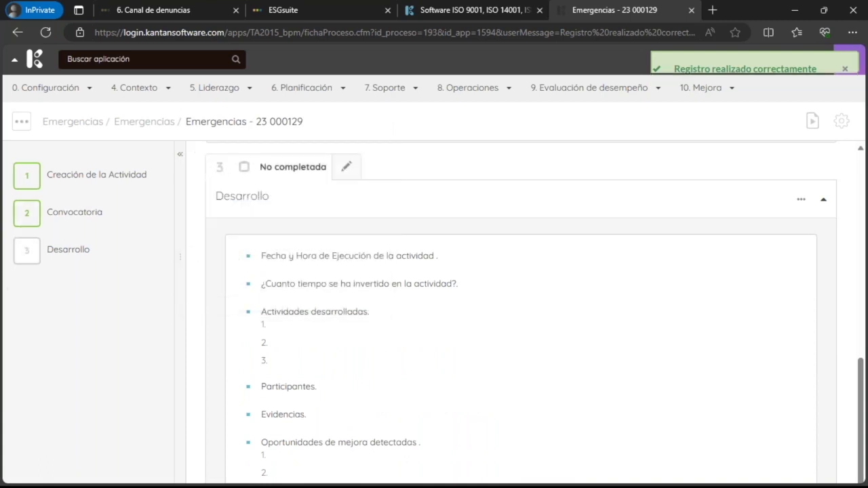
left_click(333, 192)
scroll(422, 281, "down", 2)
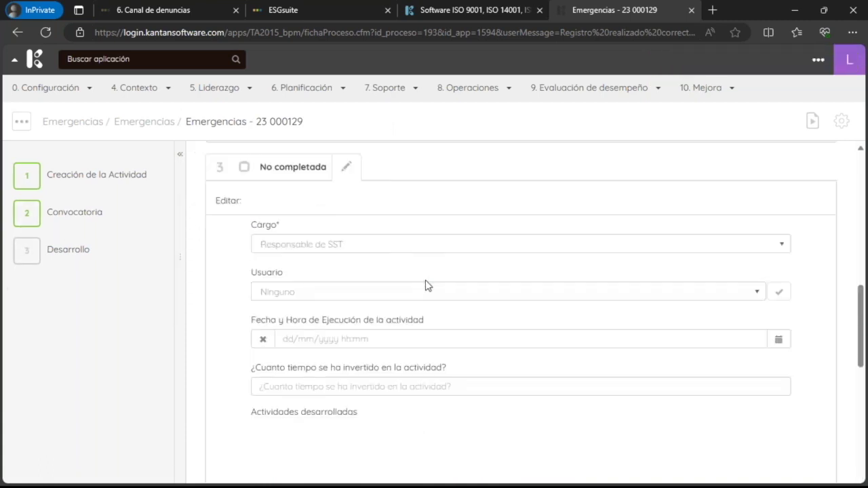
Examine the Desarrollo form's fields, from time invested and activities carried out to participants, evidence files and improvement opportunities.
scroll(426, 285, "down", 3)
scroll(524, 314, "down", 4)
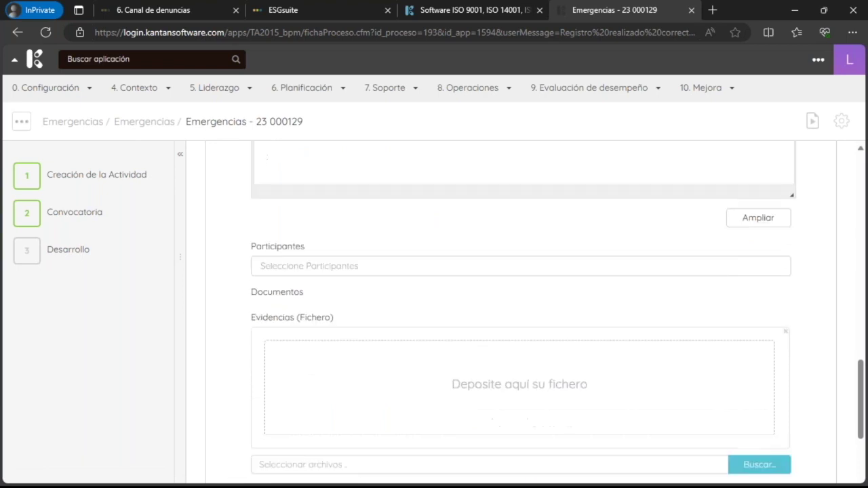
scroll(503, 205, "down", 2)
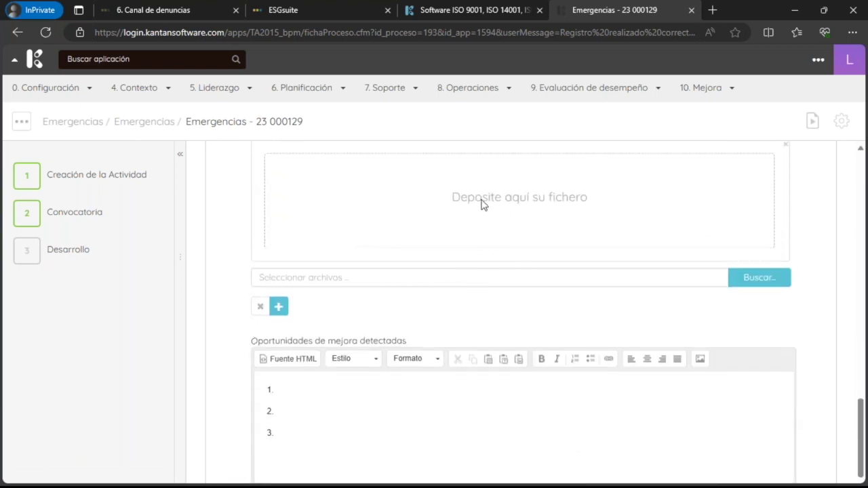
scroll(554, 244, "down", 2)
left_click(452, 292)
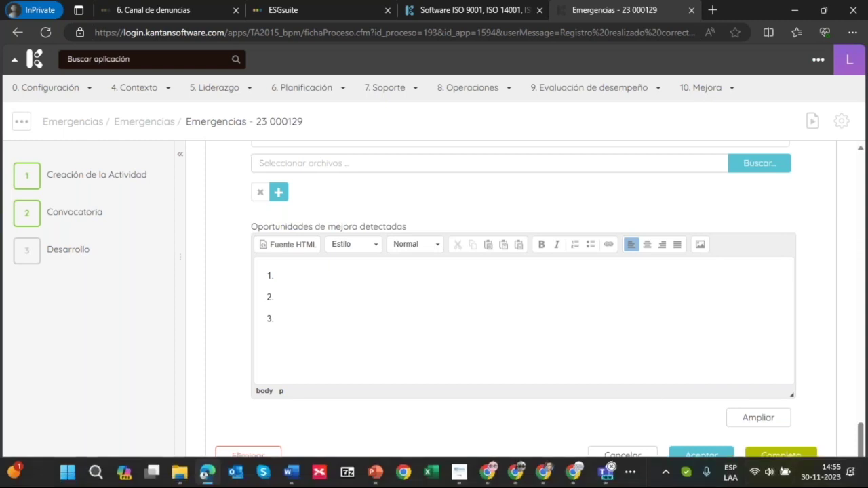
scroll(394, 242, "up", 1)
scroll(394, 241, "up", 10)
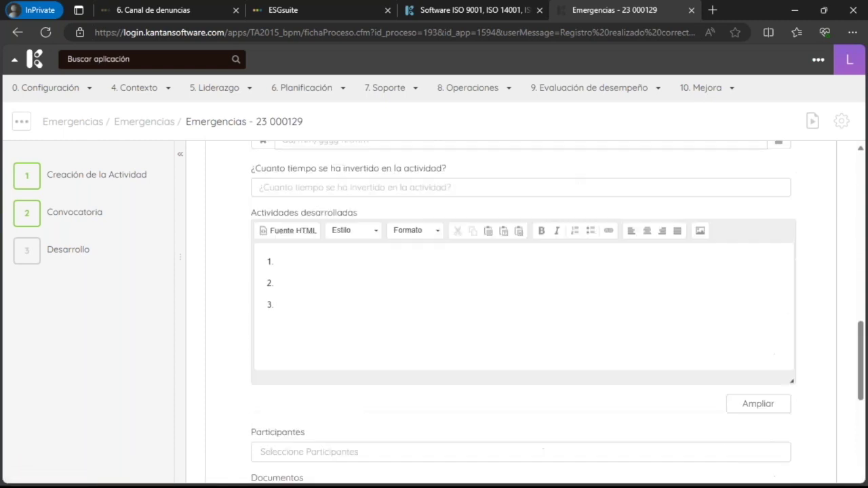
scroll(390, 259, "down", 2)
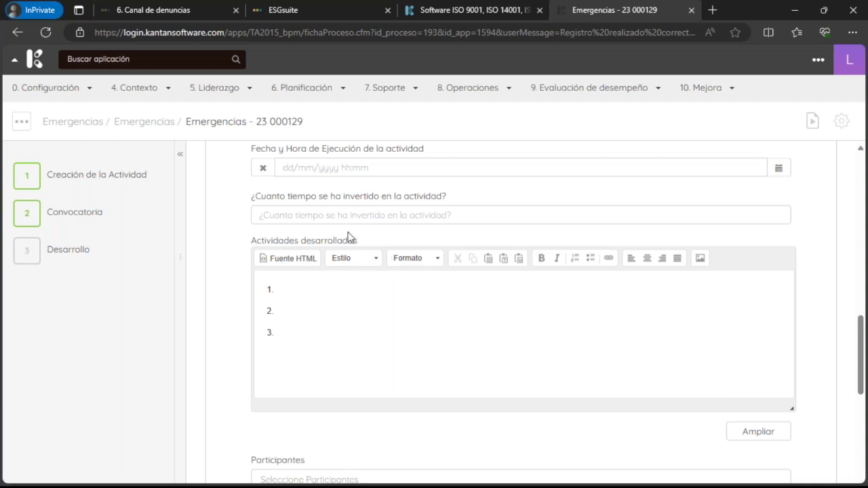
Assign the listed person as the Usuario of the Desarrollo stage.
scroll(359, 234, "up", 3)
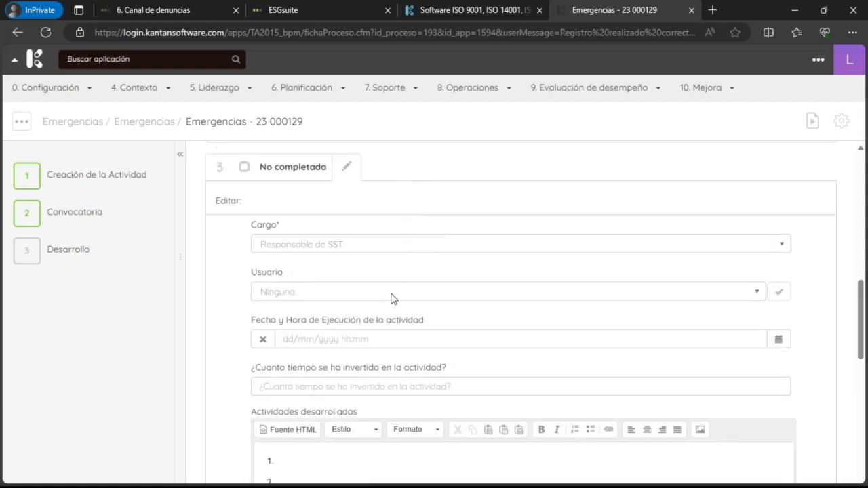
left_click(390, 295)
left_click(393, 312)
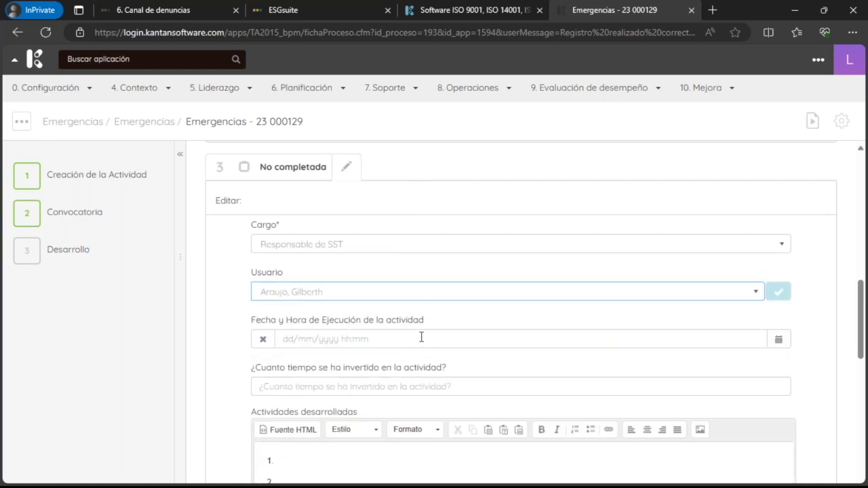
Set the activity's execution date and time to 30/11/2023 14:56 and the time invested to "2 h".
left_click(778, 339)
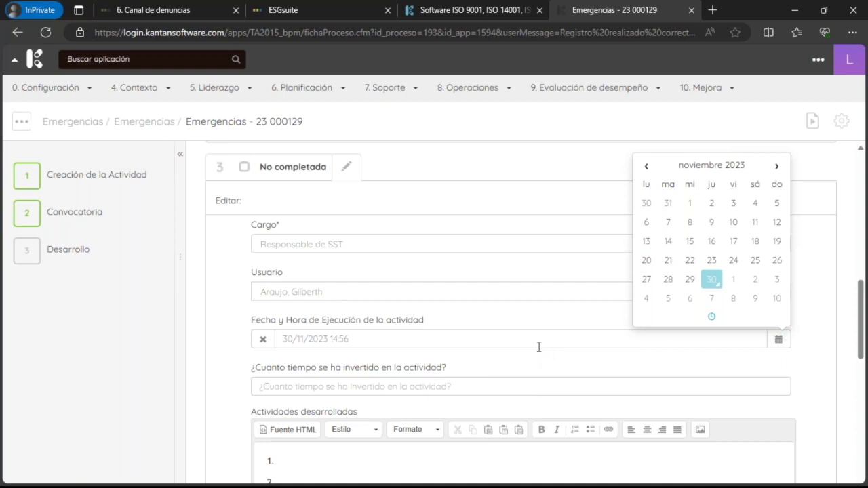
left_click(414, 383)
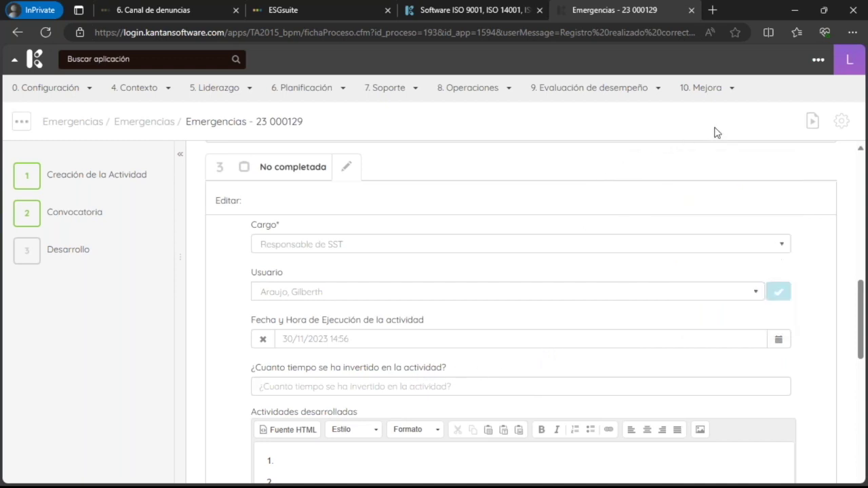
scroll(680, 306, "down", 2)
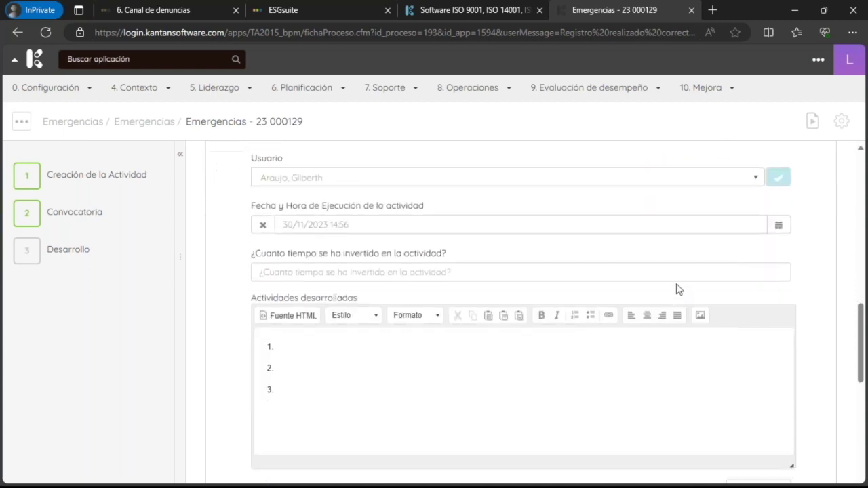
type("2 H")
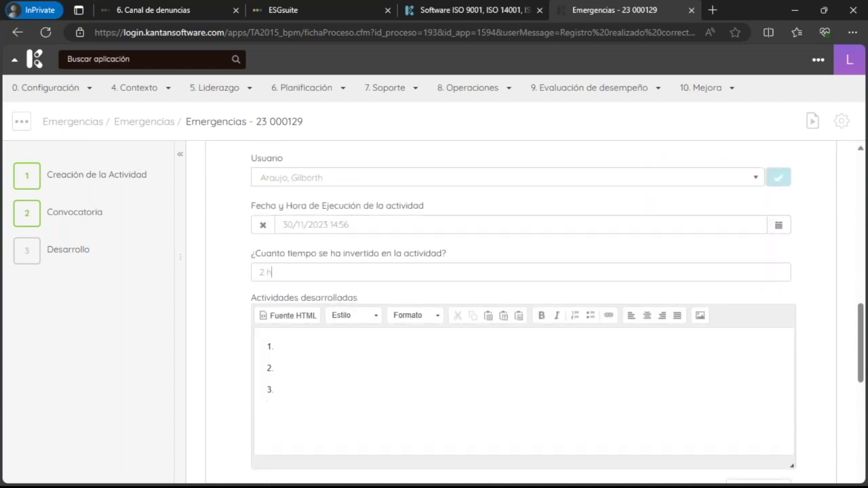
Fill the three numbered lines of Actividades desarrolladas with "Notificación", "Desarrollo" and "Evaluación".
left_click(337, 349)
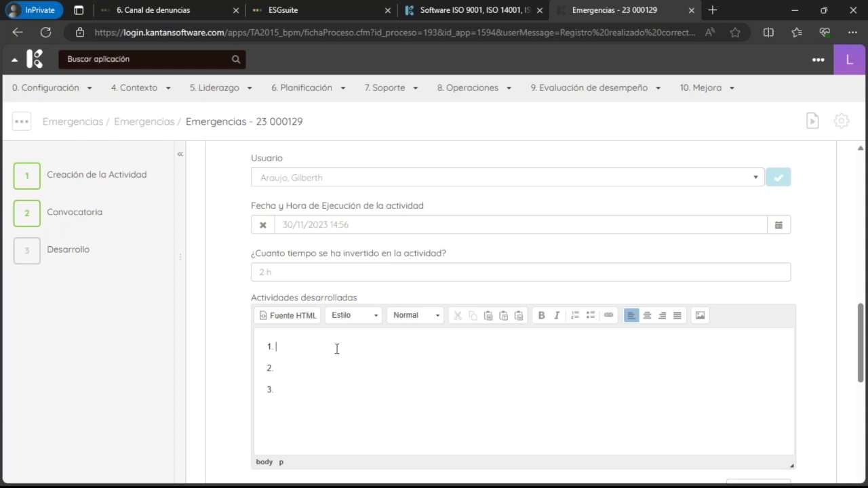
type("NotificaciónDeej")
key("BackSpace")
key("BackSpace")
type("pp")
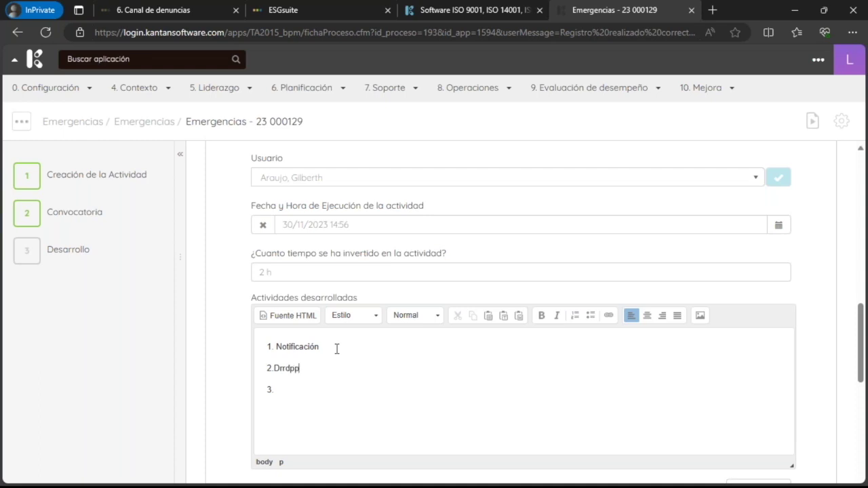
key("BackSpace")
key("BackSpace")
key("BackSpace")
type("arrollo")
left_click(277, 391)
type("Evaluación")
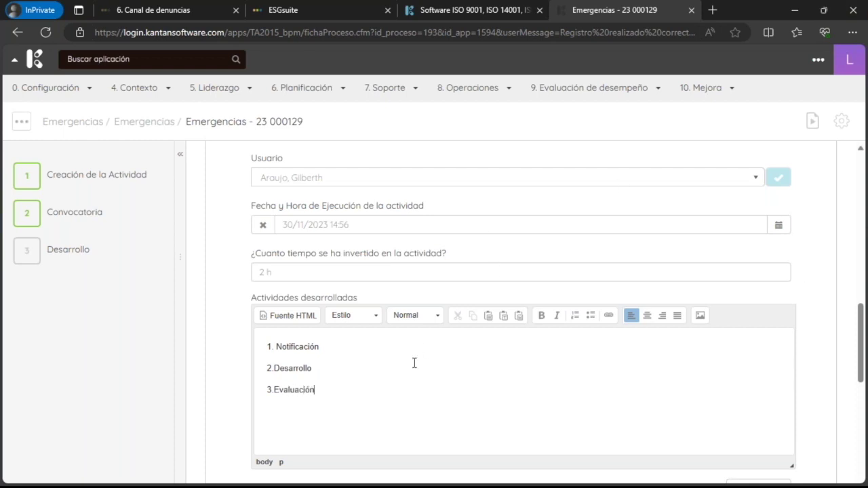
Add a fourth line reading ". Retormo a la normalidad" below "Evaluación" in Actividades desarrolladas.
key("Return")
key("BackSpace")
type("Reppor")
key("BackSpace")
key("BackSpace")
type("tormo a la normalidad")
Add three Participantes to the activity: the administrator account, the person listed just below it and the reader user (Lector).
scroll(426, 242, "down", 2)
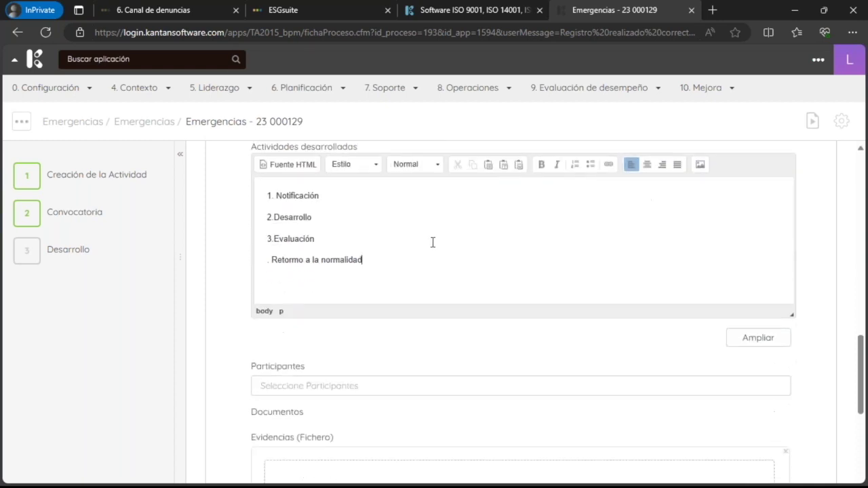
scroll(426, 244, "down", 4)
left_click(319, 195)
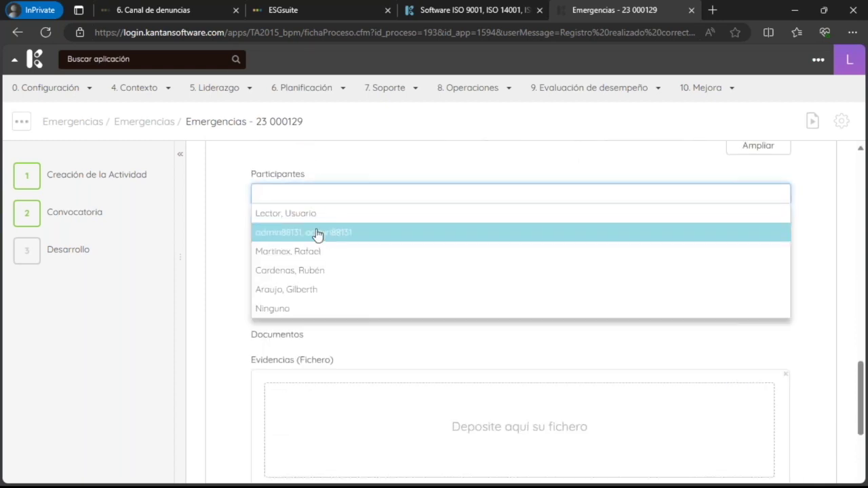
left_click(317, 233)
left_click(320, 210)
left_click(317, 248)
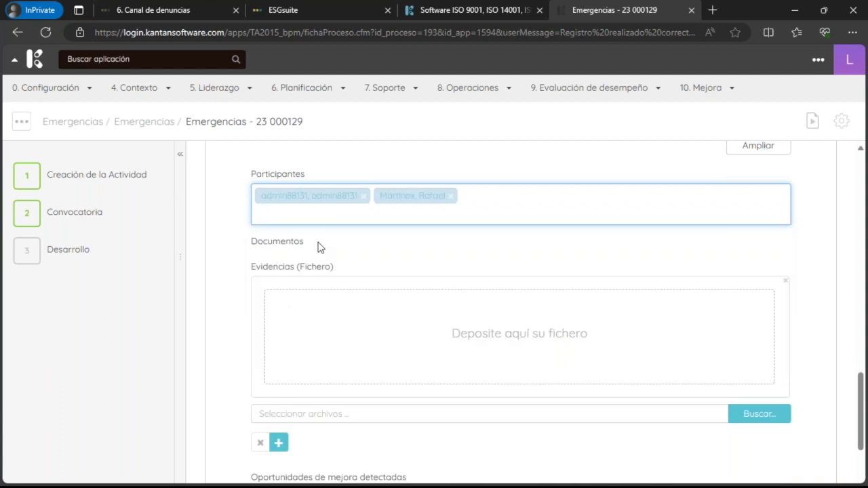
left_click(341, 223)
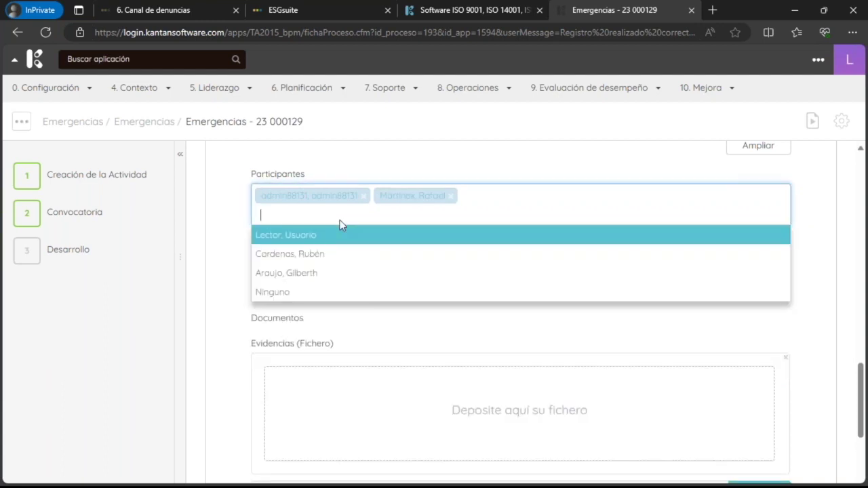
left_click(339, 239)
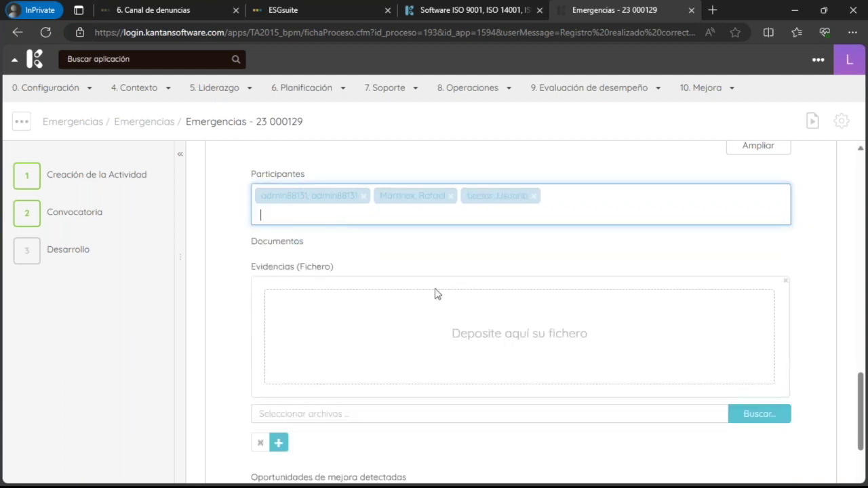
scroll(600, 400, "down", 3)
scroll(600, 399, "up", 1)
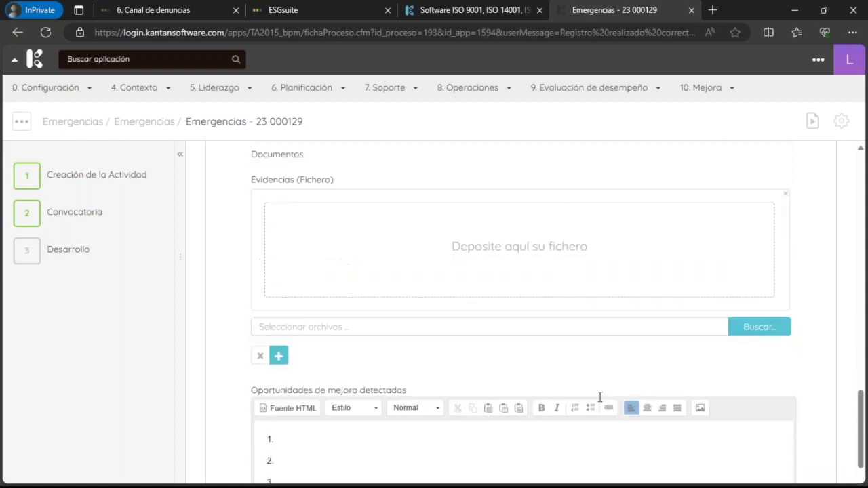
Enter "Formación generalizada del SDI" as the first numbered line of Oportunidades de mejora detectadas.
scroll(343, 343, "up", 2)
scroll(426, 415, "down", 1)
scroll(426, 415, "down", 4)
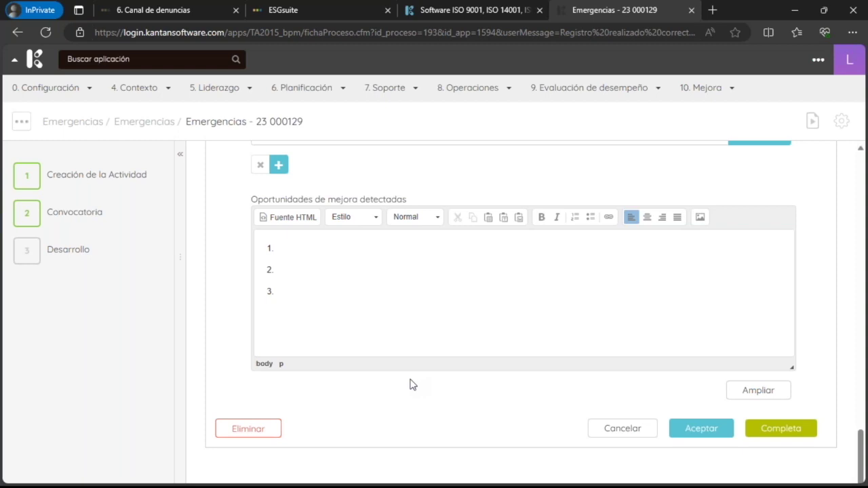
scroll(413, 373, "up", 10)
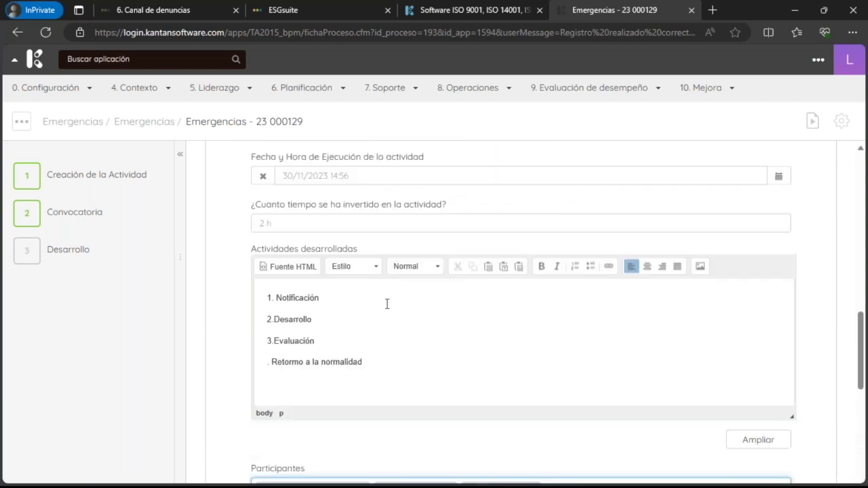
scroll(453, 367, "down", 2)
scroll(478, 402, "down", 3)
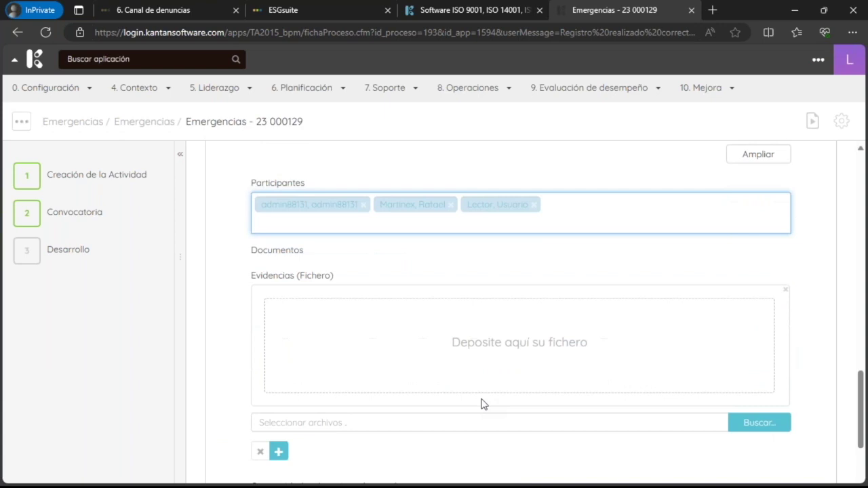
scroll(484, 404, "down", 2)
left_click(453, 411)
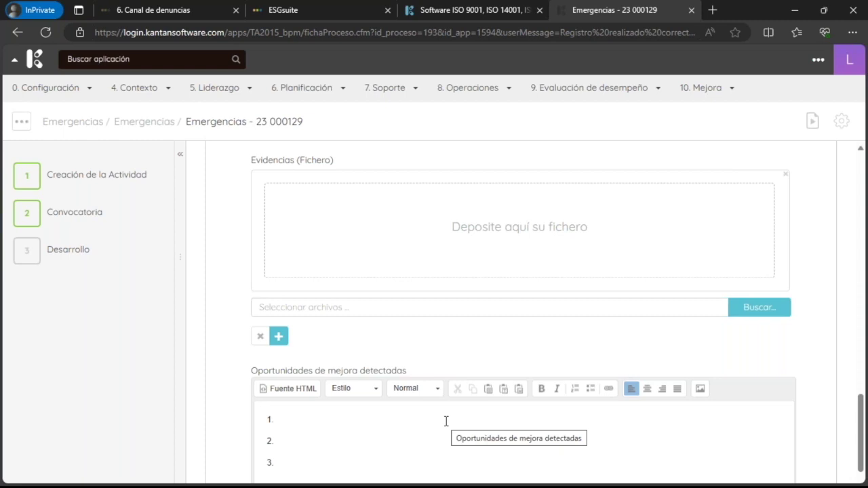
key("BackSpace")
type("Formación generalizada del ss")
key("BackSpace")
key("BackSpace")
type("SD")
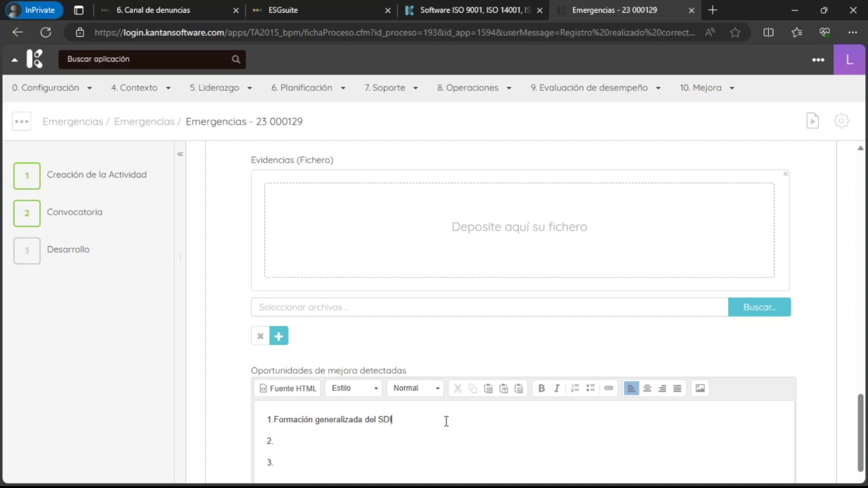
scroll(486, 424, "down", 1)
scroll(486, 423, "down", 4)
type("I")
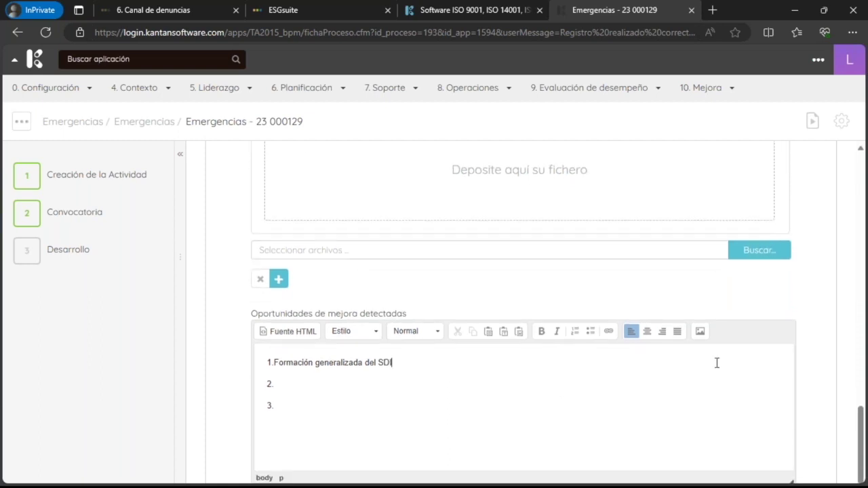
Complete the Desarrollo stage with an e-mail notice for the following action, and open the activity evaluation stage for editing.
left_click(778, 430)
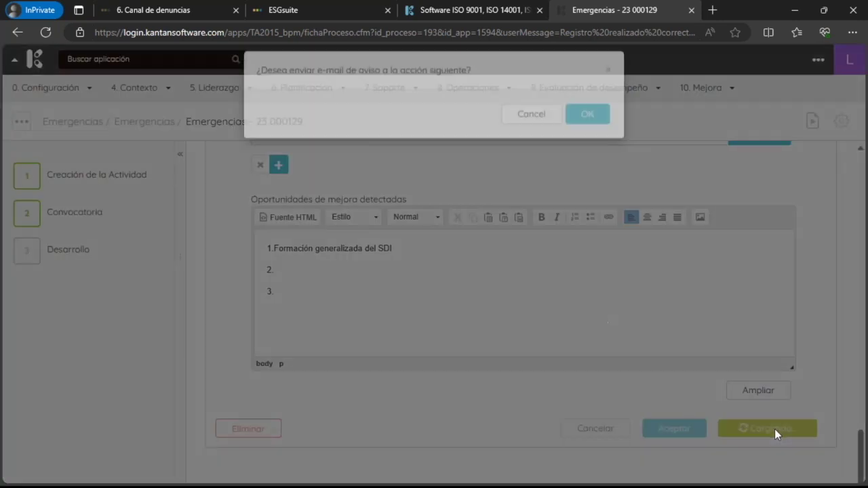
left_click(583, 129)
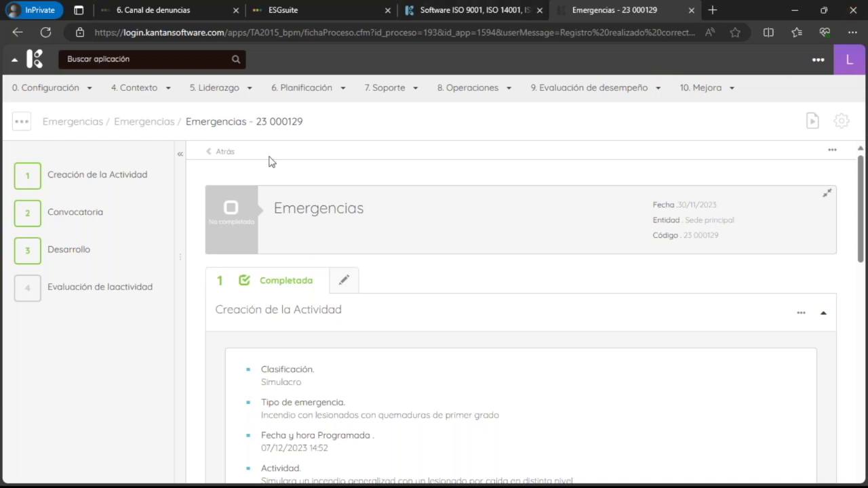
mouse_move(111, 274)
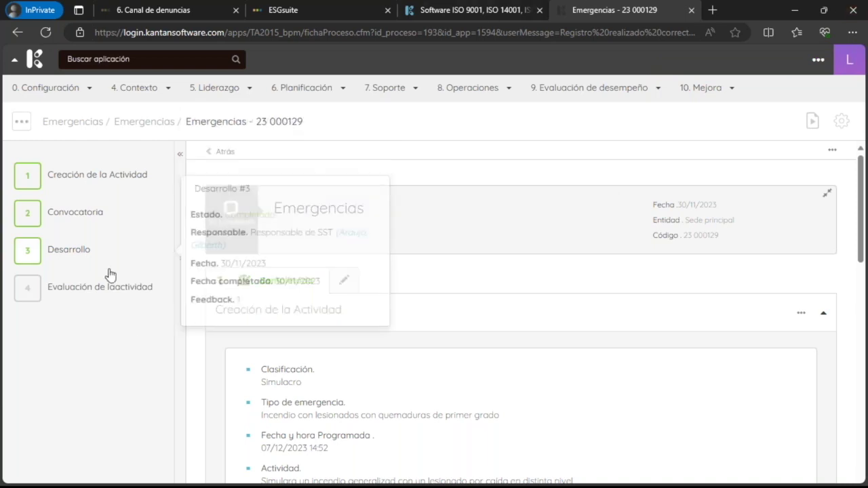
left_click(117, 297)
left_click(346, 312)
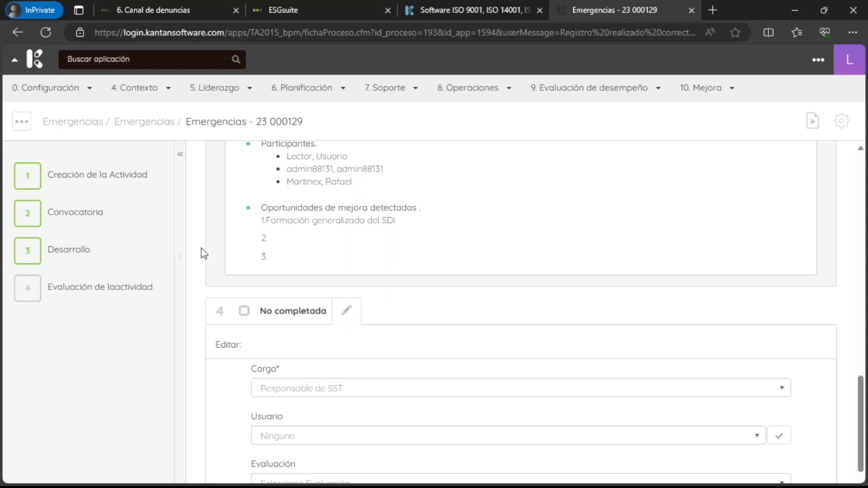
Assign the listed SST manager as Usuario of the evaluation stage and set Evaluación to "Se cumplió el objetivo".
scroll(292, 363, "down", 3)
left_click(305, 296)
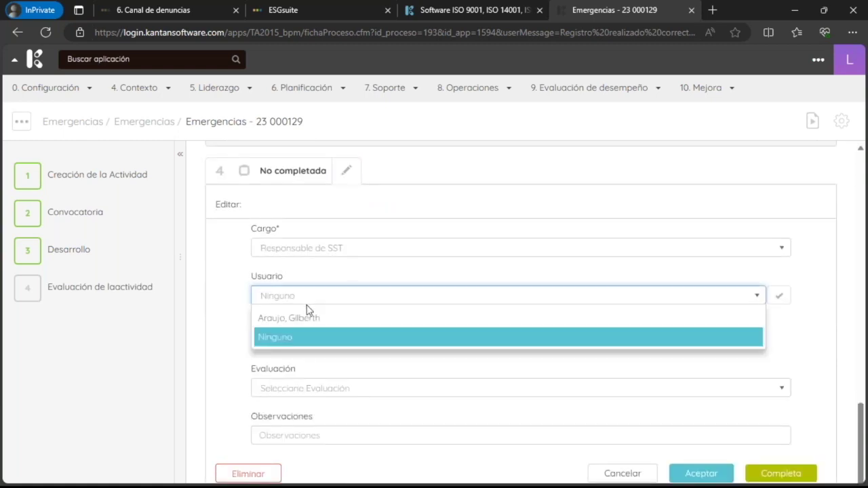
left_click(305, 316)
left_click(304, 347)
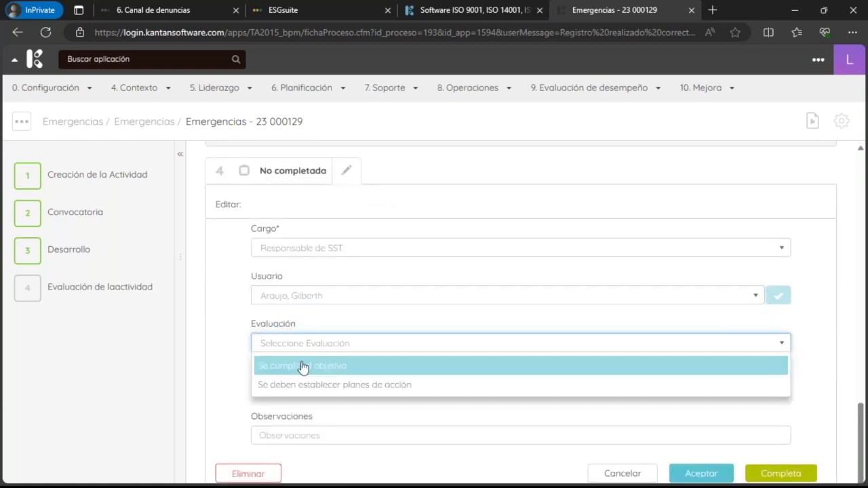
left_click(304, 364)
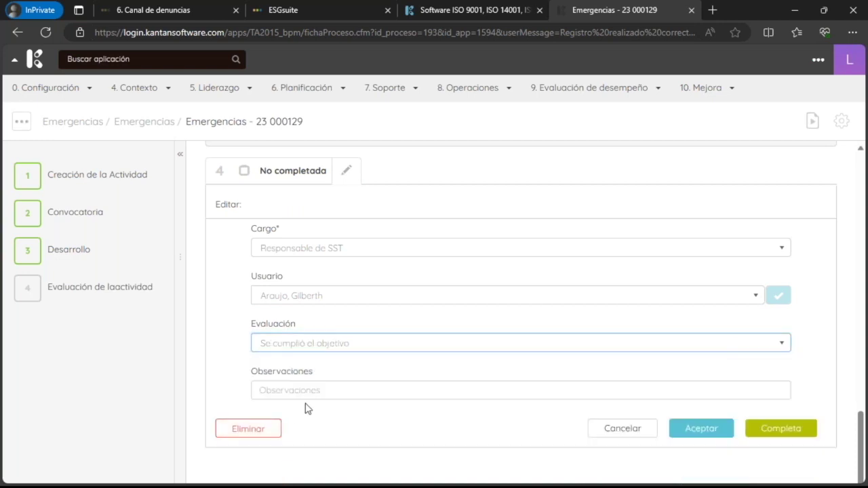
Fill in the evaluation's Observaciones with "Se cumplió con el RTO , RPO y MTDP".
type("Se cumpli")
type("ó con el")
type(" o")
type("TO ,")
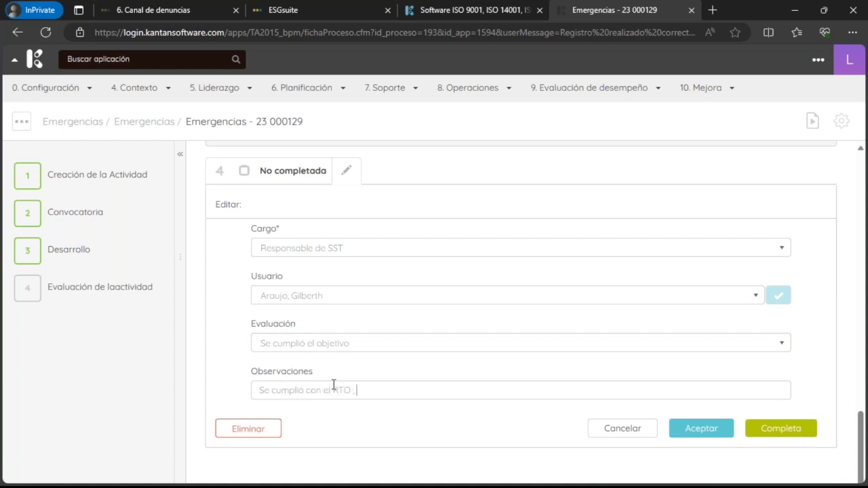
type(" RPO y MTDP")
Complete the activity evaluation stage with an e-mail notice for the following action, and review the stages of the emergency record.
left_click(764, 434)
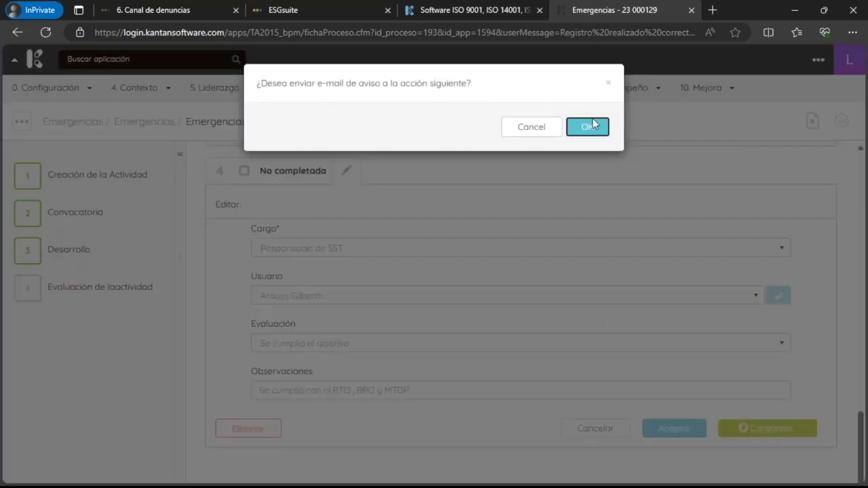
left_click(586, 127)
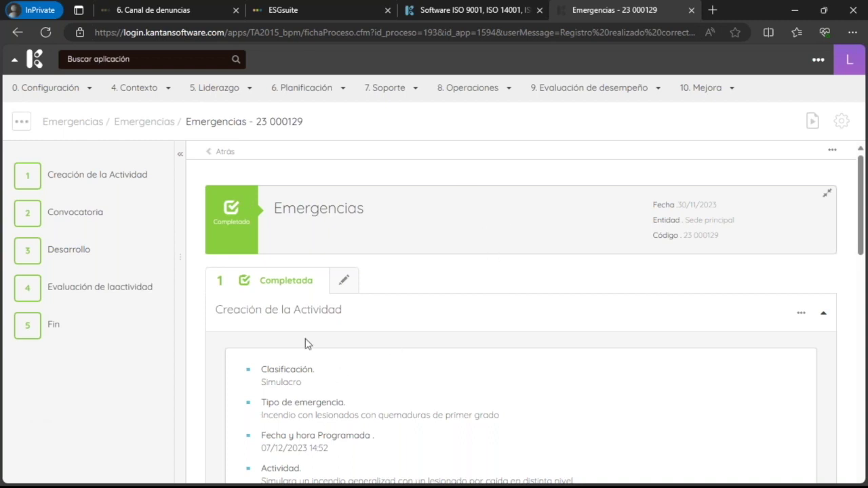
scroll(370, 361, "down", 6)
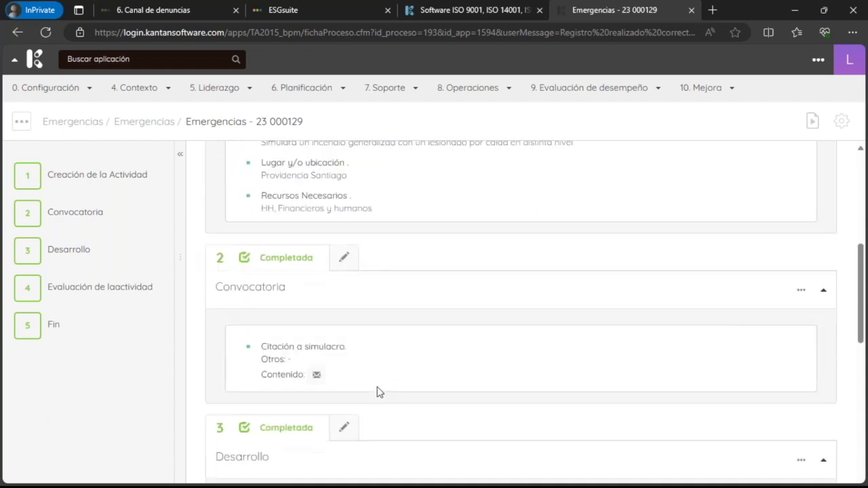
scroll(381, 394, "down", 4)
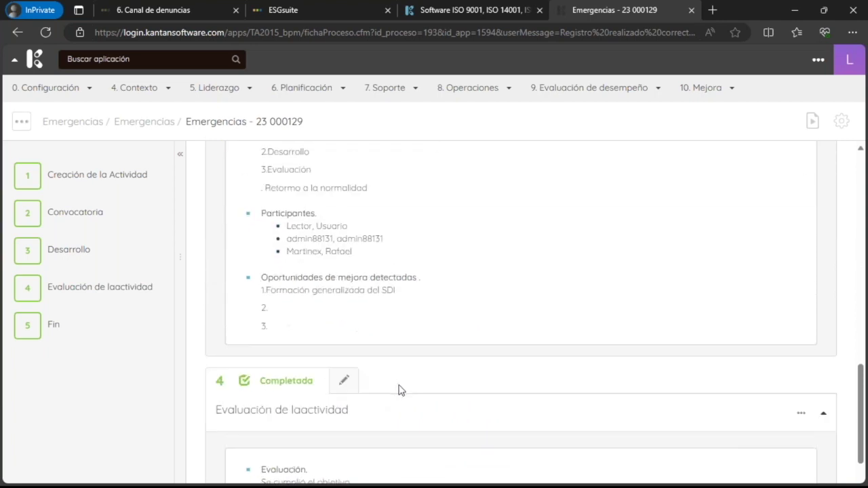